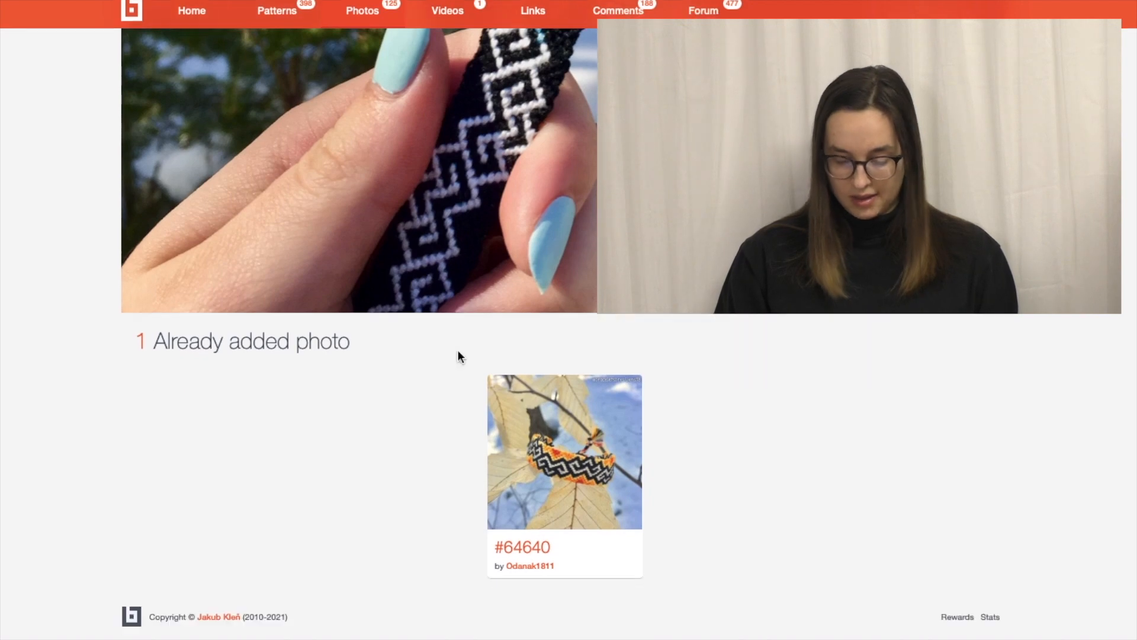
- Enlarge the already added photo #64640, close it, and return to the pending photo to compare the two
{"action": "left_click", "coordinate": [577, 449]}
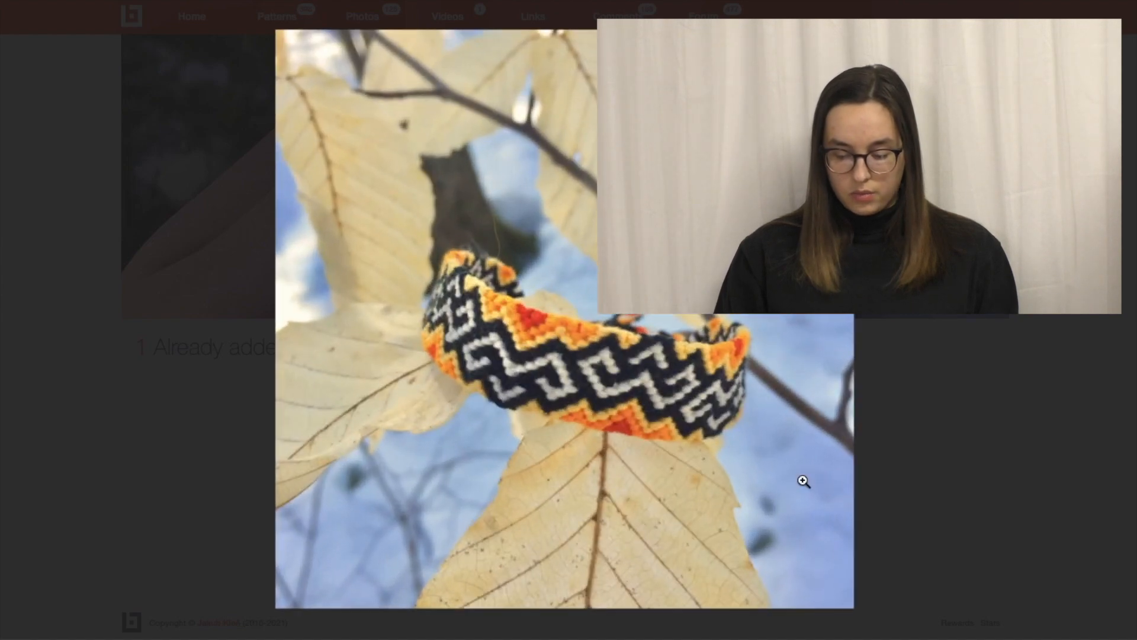
{"action": "left_click", "coordinate": [981, 472]}
{"action": "scroll", "coordinate": [547, 343], "scroll_direction": "up", "scroll_amount": 1}
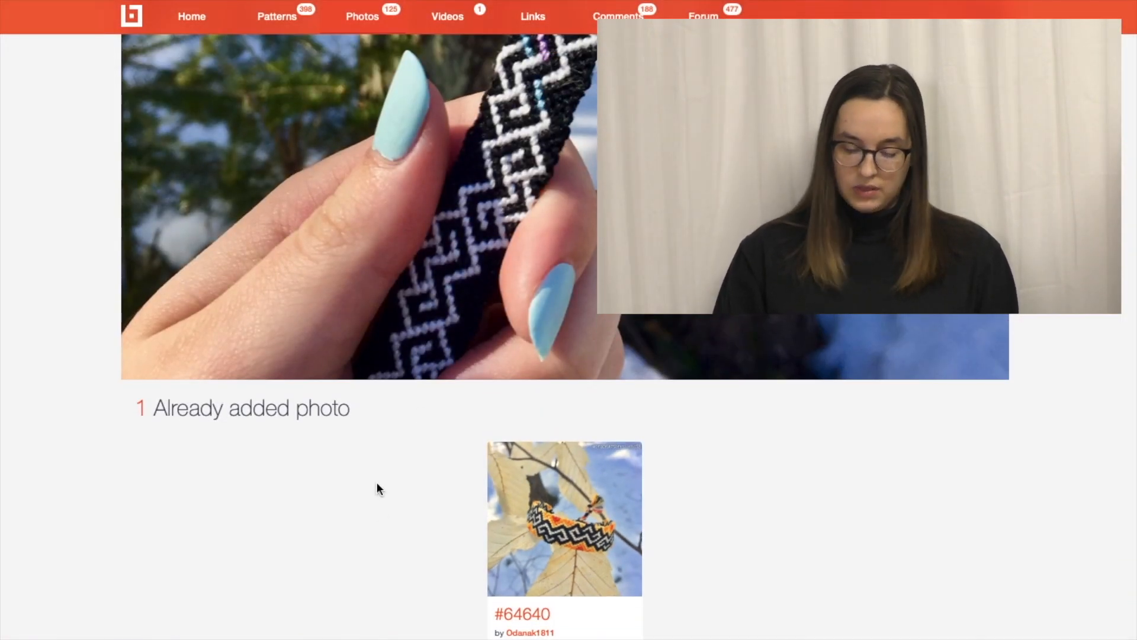
{"action": "scroll", "coordinate": [375, 437], "scroll_direction": "up", "scroll_amount": 10}
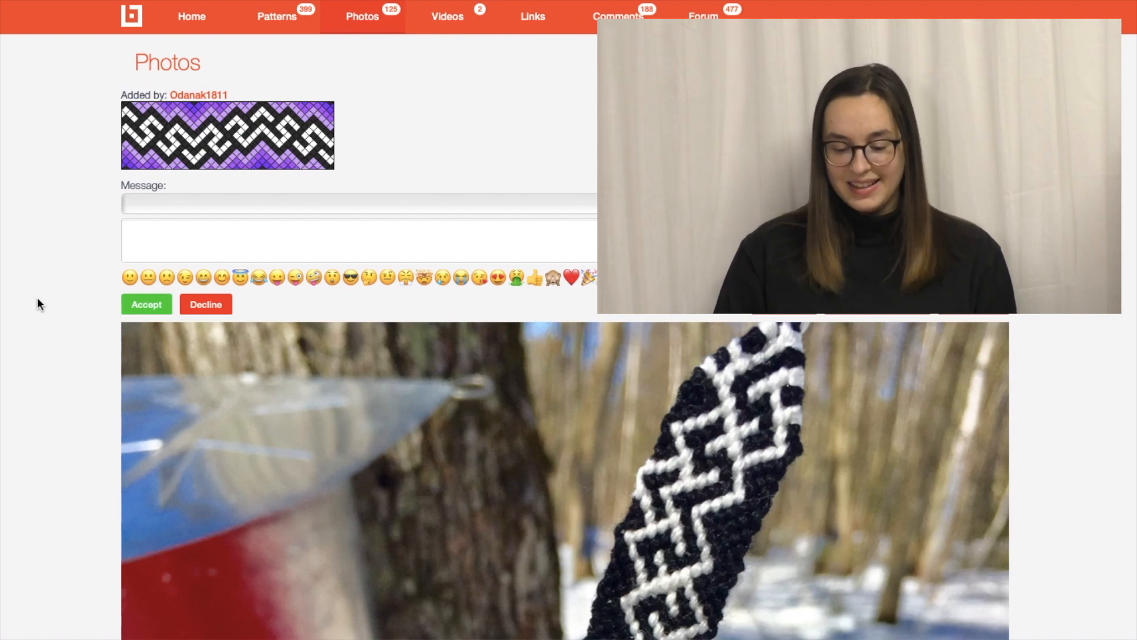
- Examine the full submitted photo of the black and white bracelet and return to its review form with the purple pattern preview
{"action": "scroll", "coordinate": [38, 298], "scroll_direction": "down", "scroll_amount": 15}
{"action": "scroll", "coordinate": [38, 298], "scroll_direction": "up", "scroll_amount": 8}
{"action": "scroll", "coordinate": [38, 299], "scroll_direction": "up", "scroll_amount": 5}
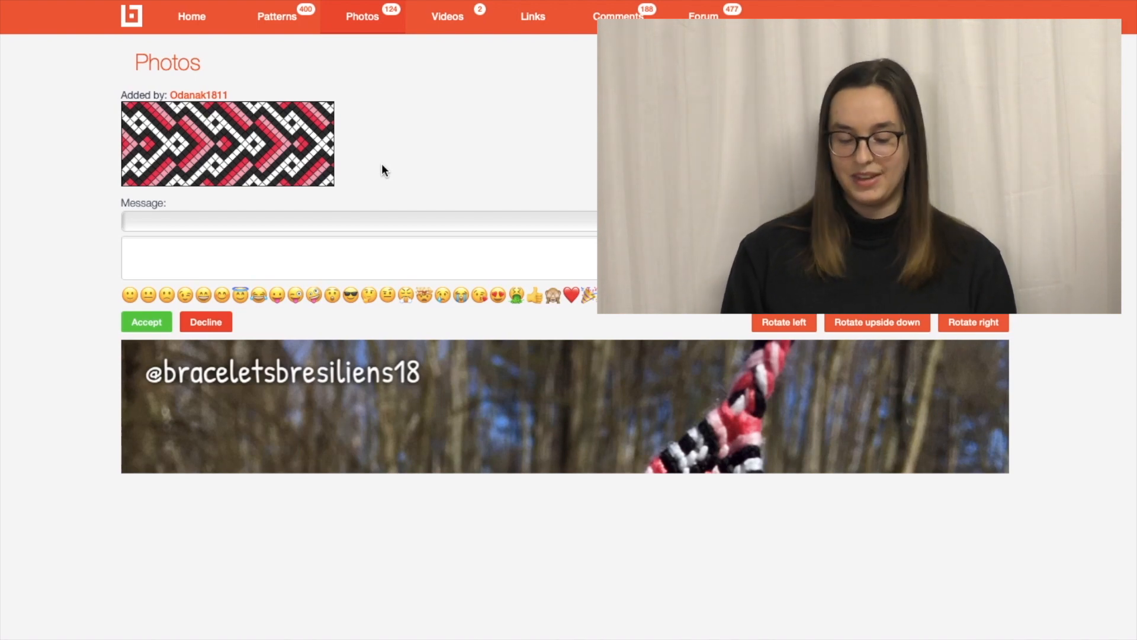
- Examine the submitted photo of the red, pink, black and white bracelet against its pattern preview
{"action": "scroll", "coordinate": [424, 455], "scroll_direction": "down", "scroll_amount": 7}
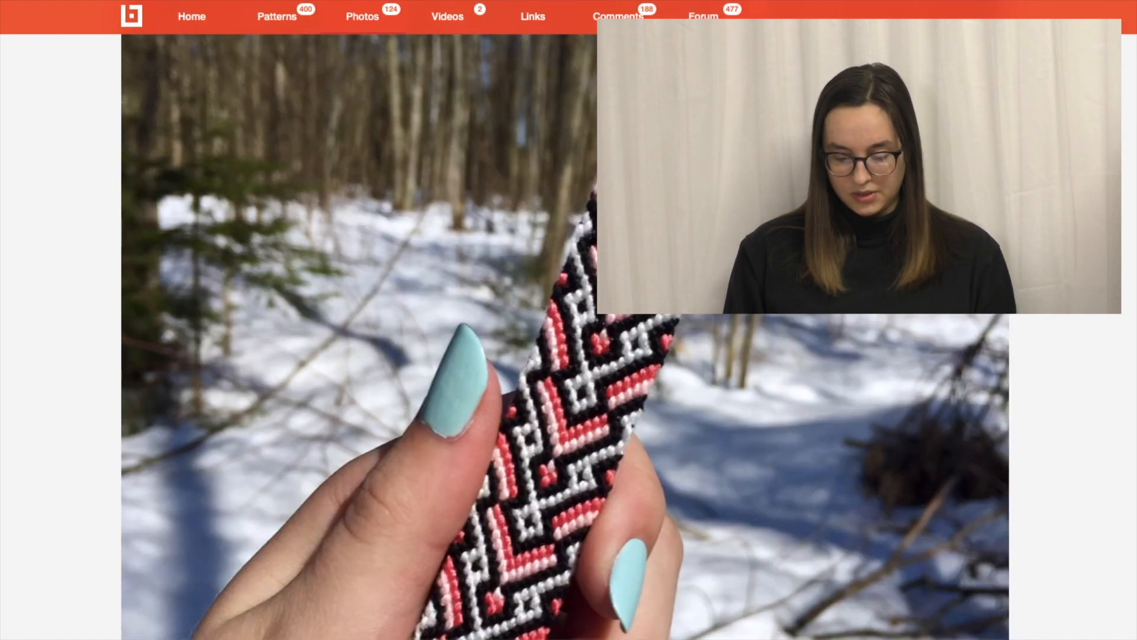
{"action": "scroll", "coordinate": [569, 356], "scroll_direction": "down", "scroll_amount": 3}
{"action": "scroll", "coordinate": [569, 356], "scroll_direction": "up", "scroll_amount": 1}
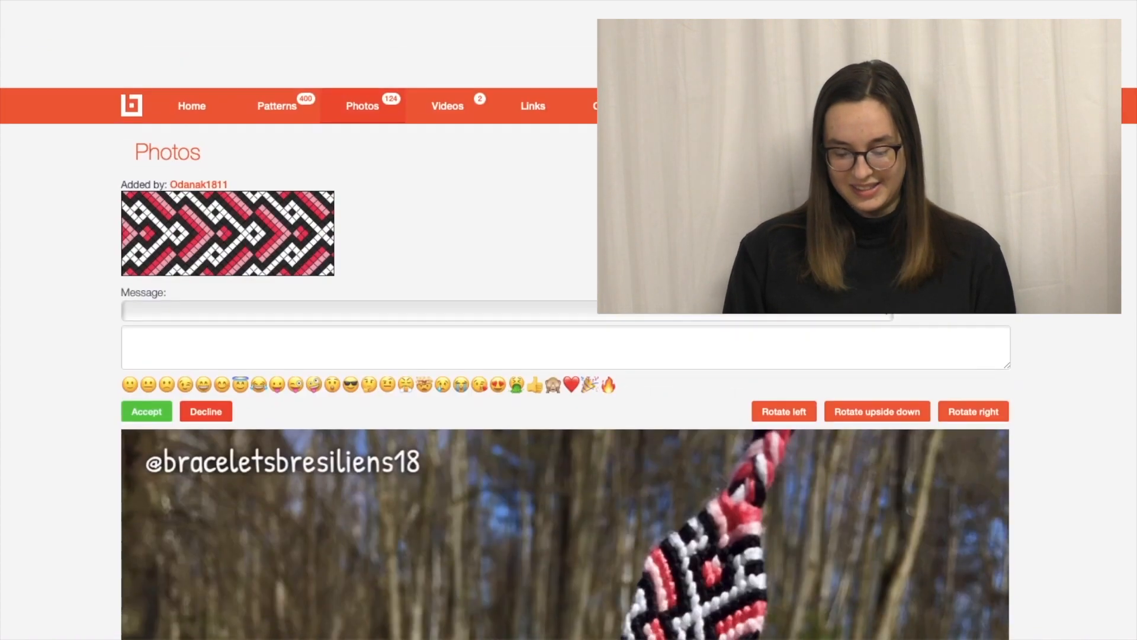
{"action": "scroll", "coordinate": [185, 343], "scroll_direction": "down", "scroll_amount": 6}
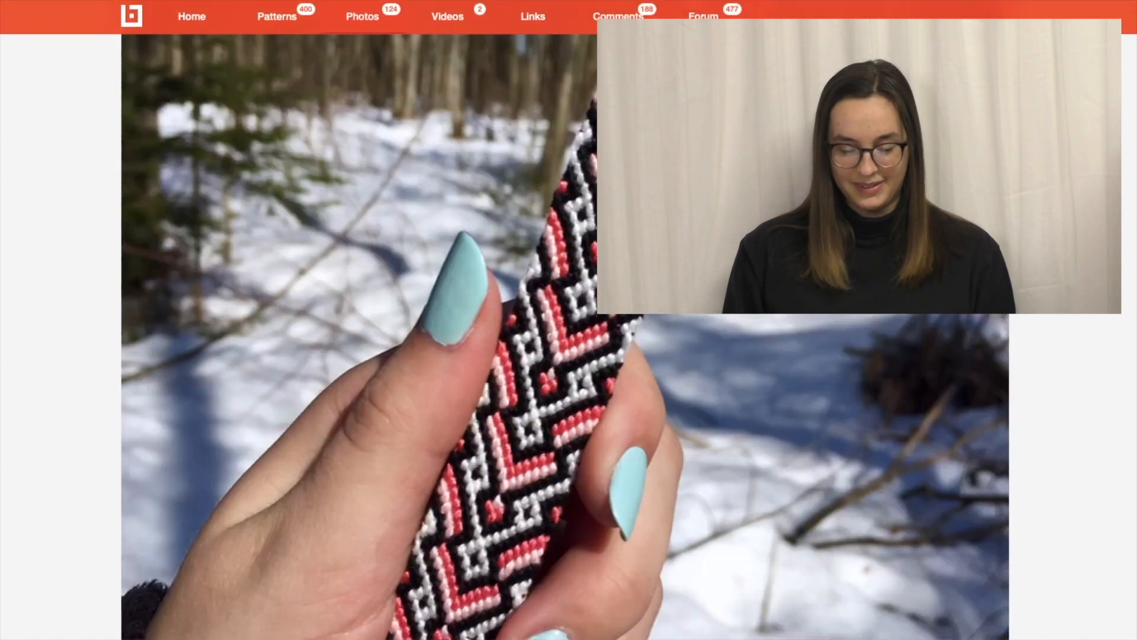
{"action": "scroll", "coordinate": [185, 343], "scroll_direction": "up", "scroll_amount": 5}
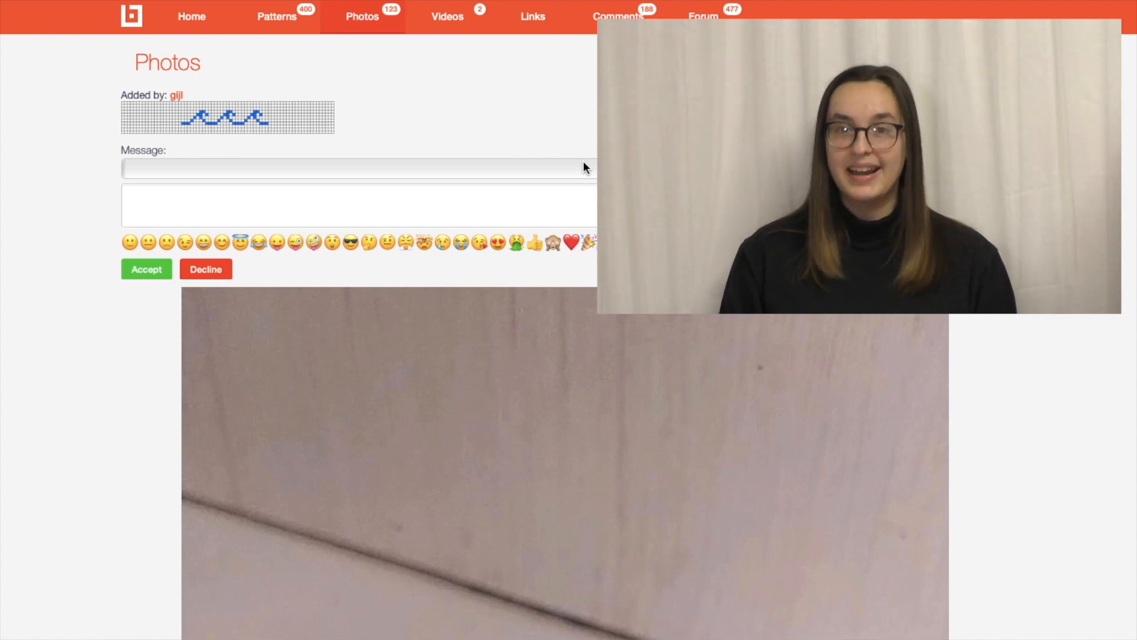
- Inspect the whole submitted photo of the wave bracelet and compare it with the blue wave pattern preview
{"action": "scroll", "coordinate": [583, 161], "scroll_direction": "down", "scroll_amount": 1}
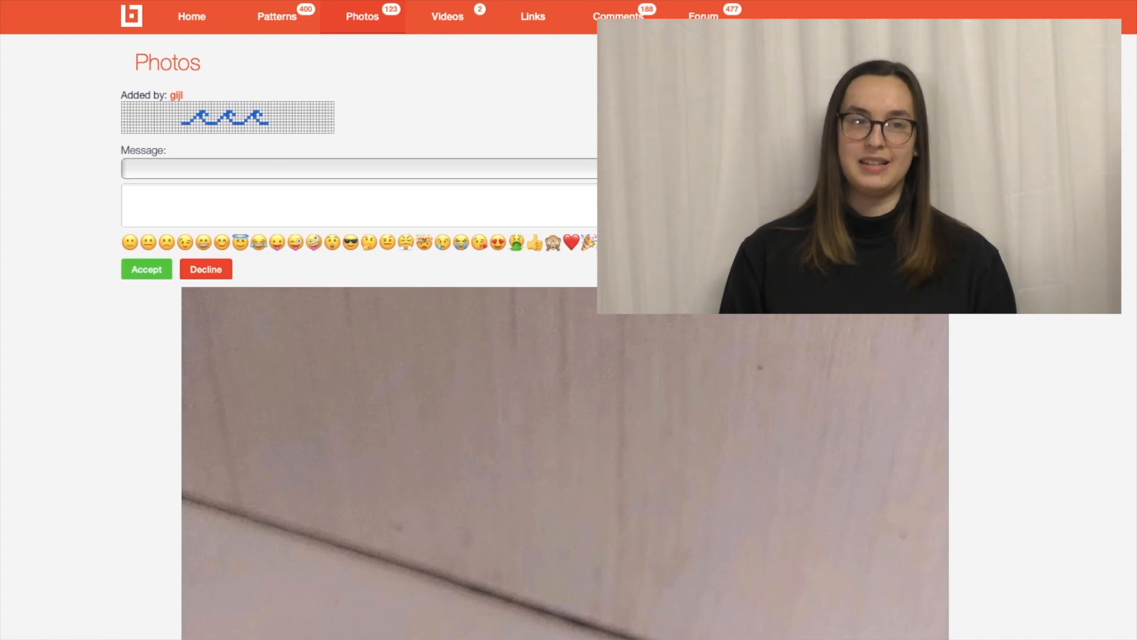
{"action": "scroll", "coordinate": [569, 332], "scroll_direction": "down", "scroll_amount": 1}
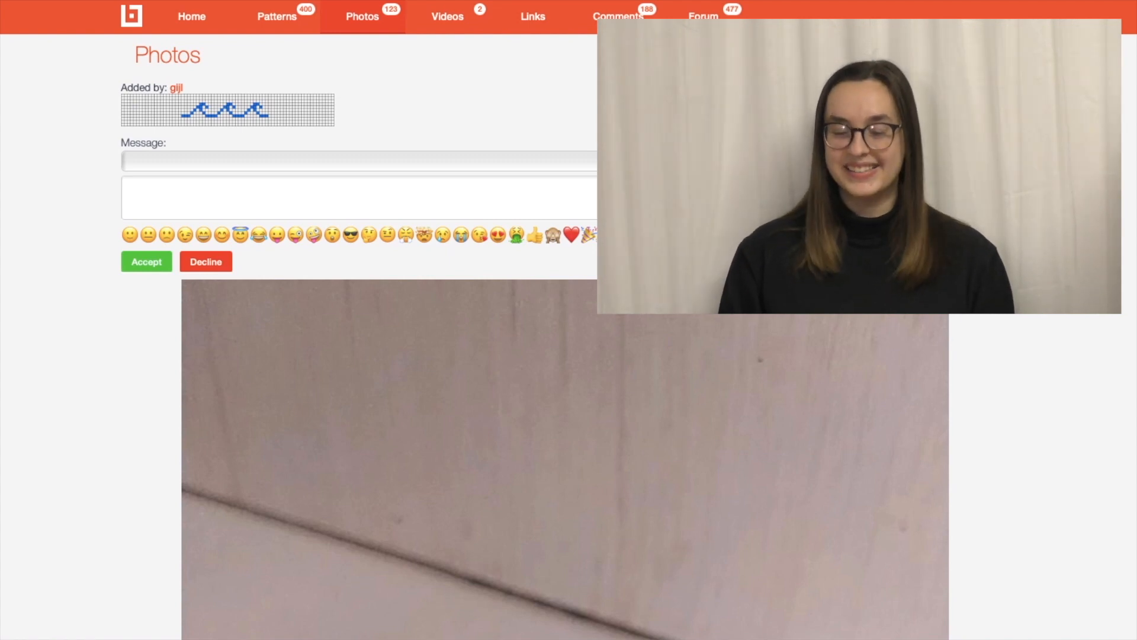
{"action": "scroll", "coordinate": [563, 338], "scroll_direction": "down", "scroll_amount": 10}
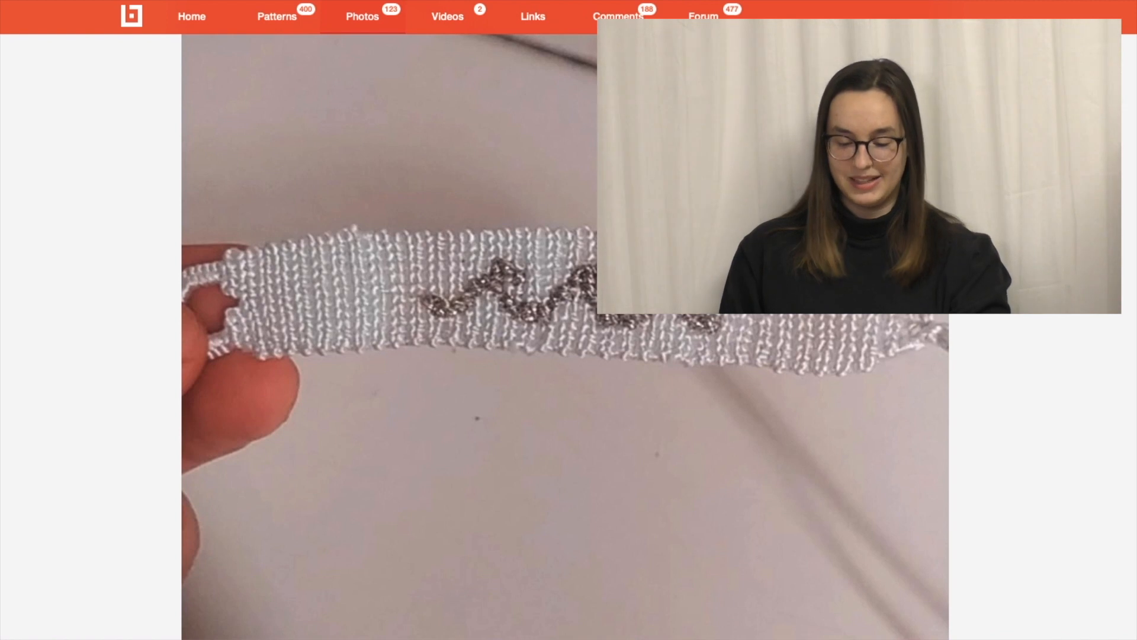
{"action": "scroll", "coordinate": [659, 479], "scroll_direction": "down", "scroll_amount": 5}
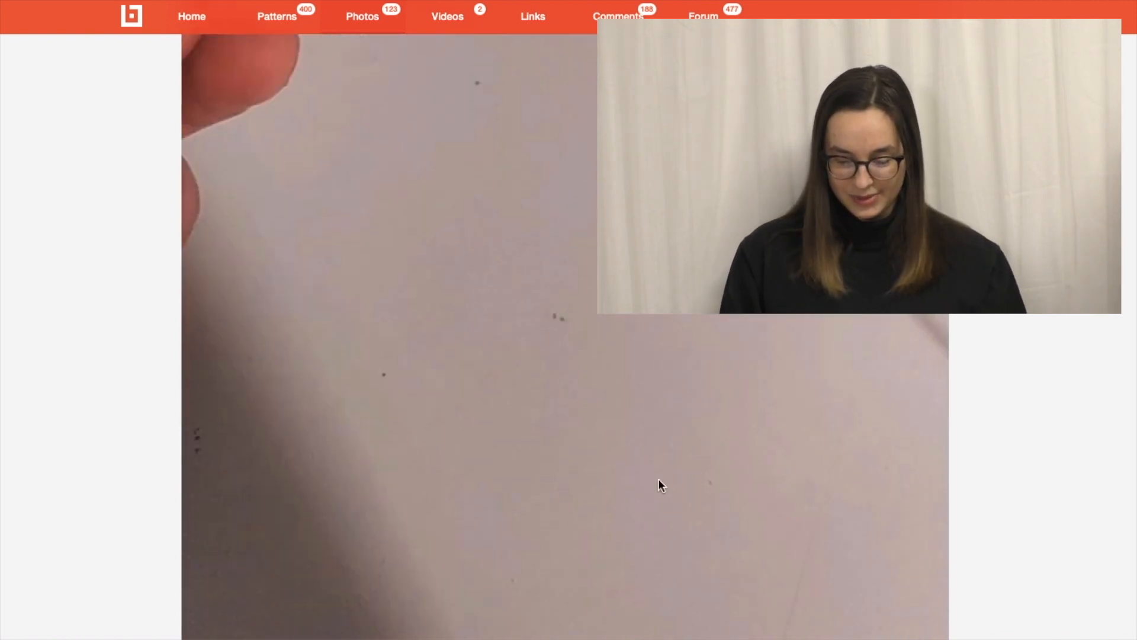
{"action": "scroll", "coordinate": [659, 479], "scroll_direction": "up", "scroll_amount": 5}
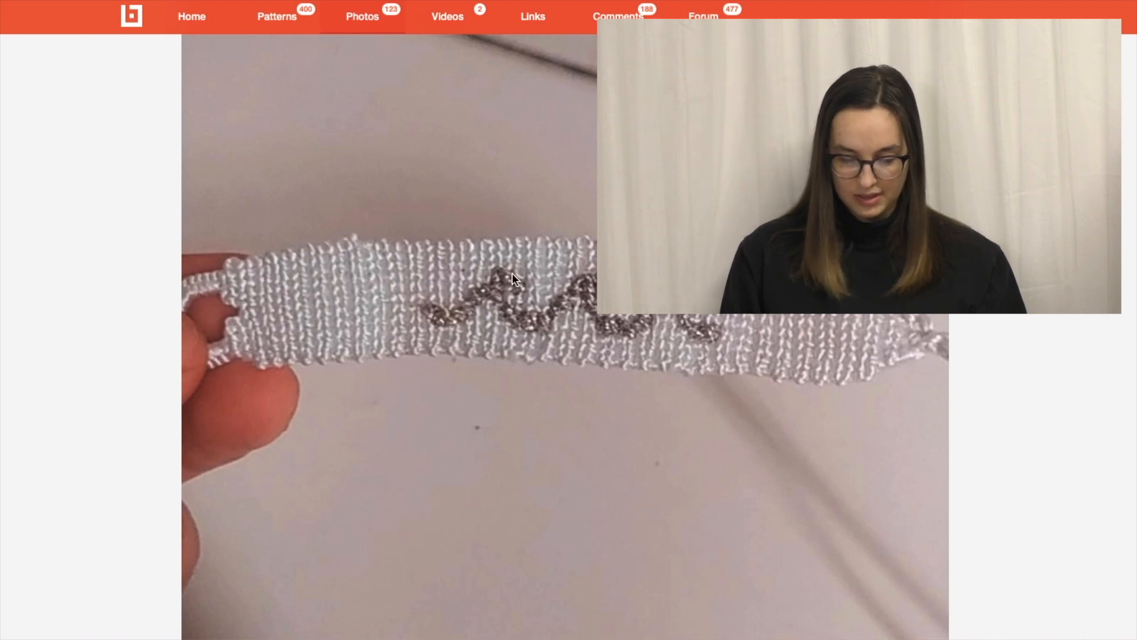
{"action": "scroll", "coordinate": [501, 276], "scroll_direction": "up", "scroll_amount": 5}
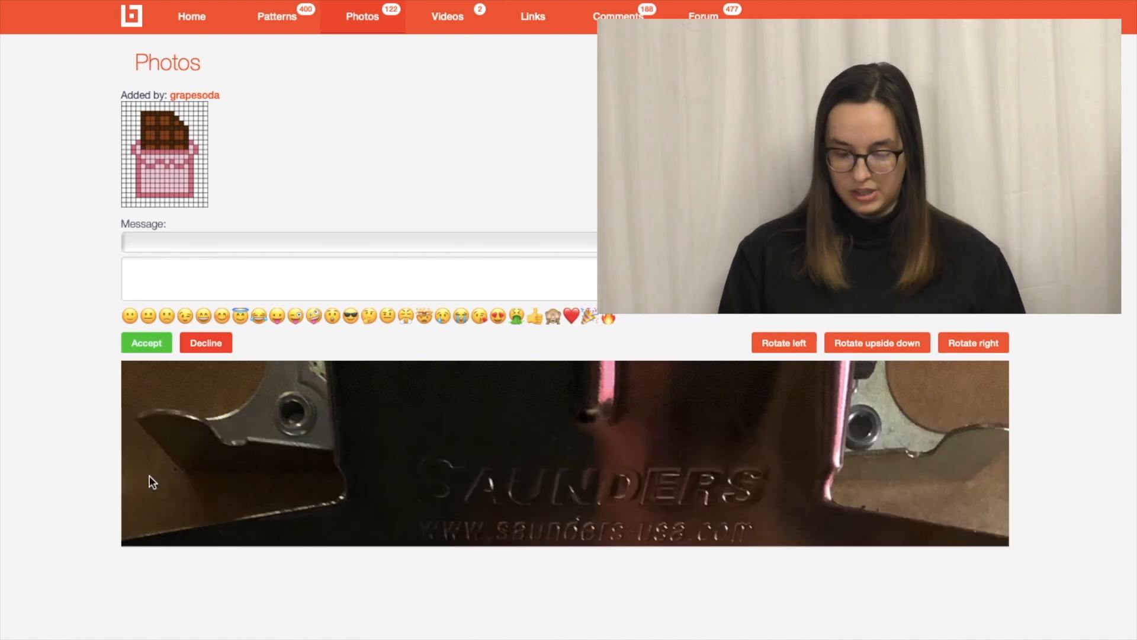
- Check the submitted photo for the chocolate bar alpha pattern as it loads below the review form
{"action": "scroll", "coordinate": [129, 579], "scroll_direction": "down", "scroll_amount": 5}
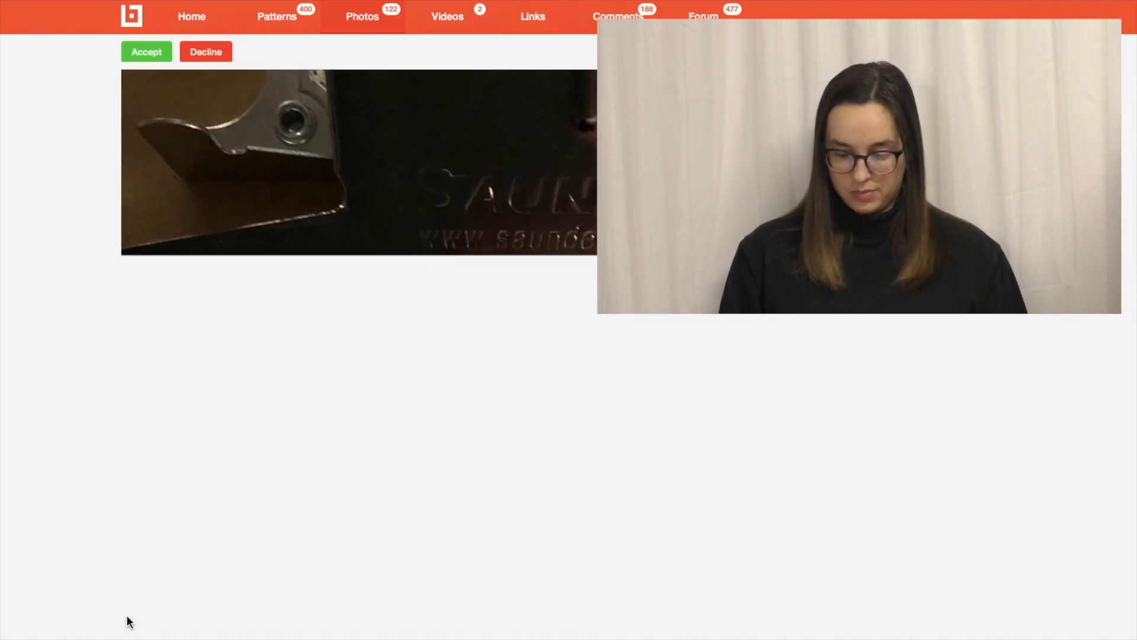
{"action": "scroll", "coordinate": [116, 635], "scroll_direction": "down", "scroll_amount": 10}
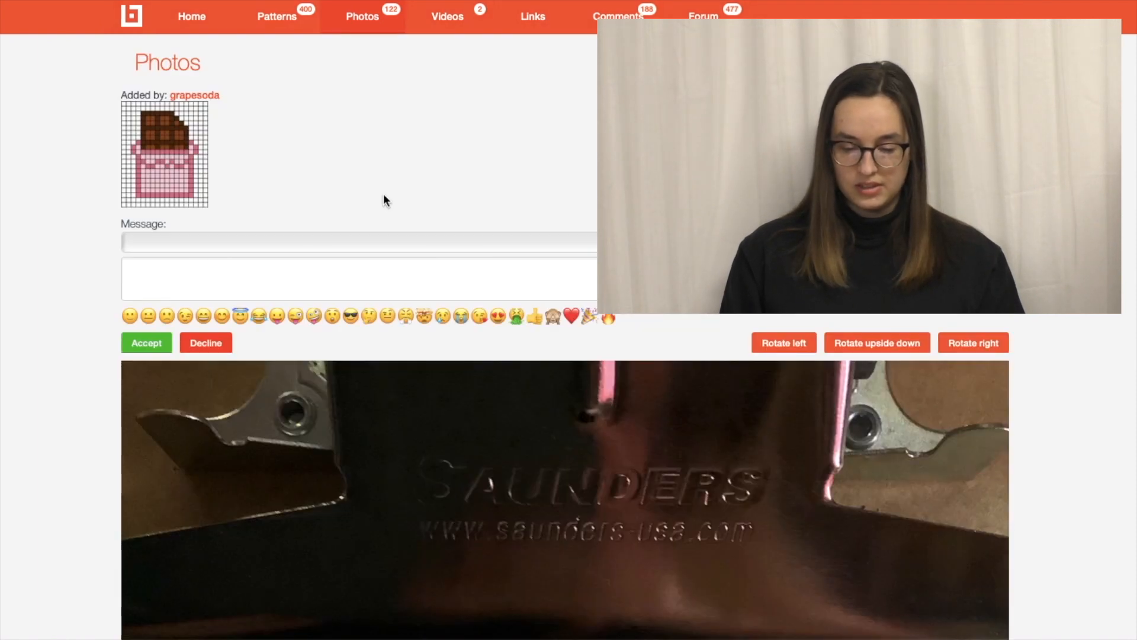
- Open the video review queue, check the "How to end an alpha keychain" submission and accept it
{"action": "left_click", "coordinate": [449, 16]}
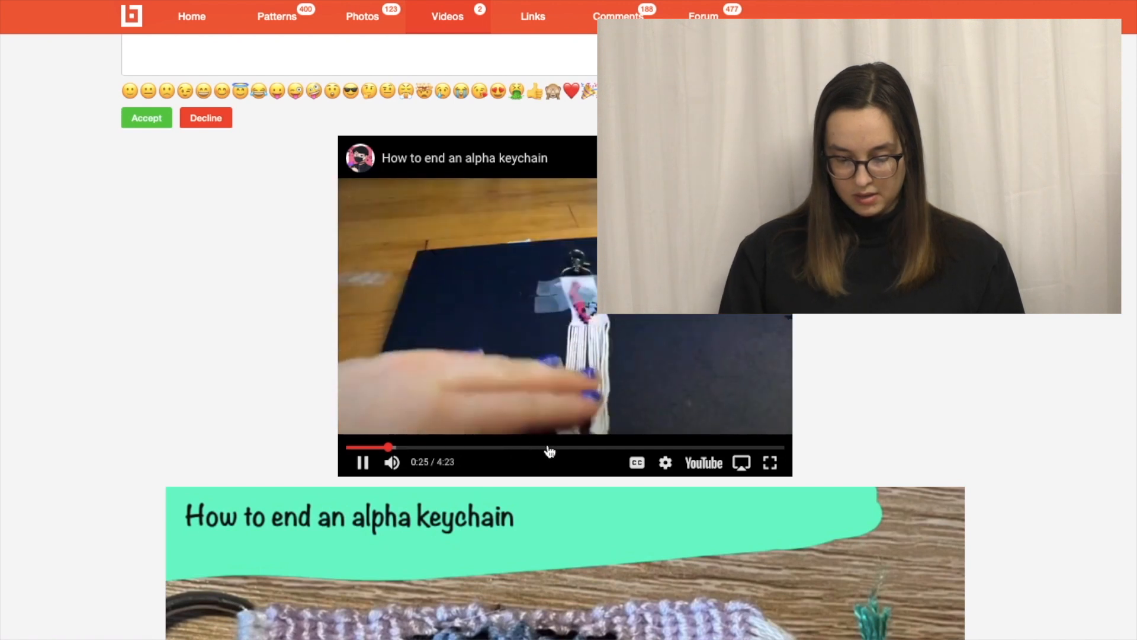
{"action": "key", "text": "XF86AudioMute"}
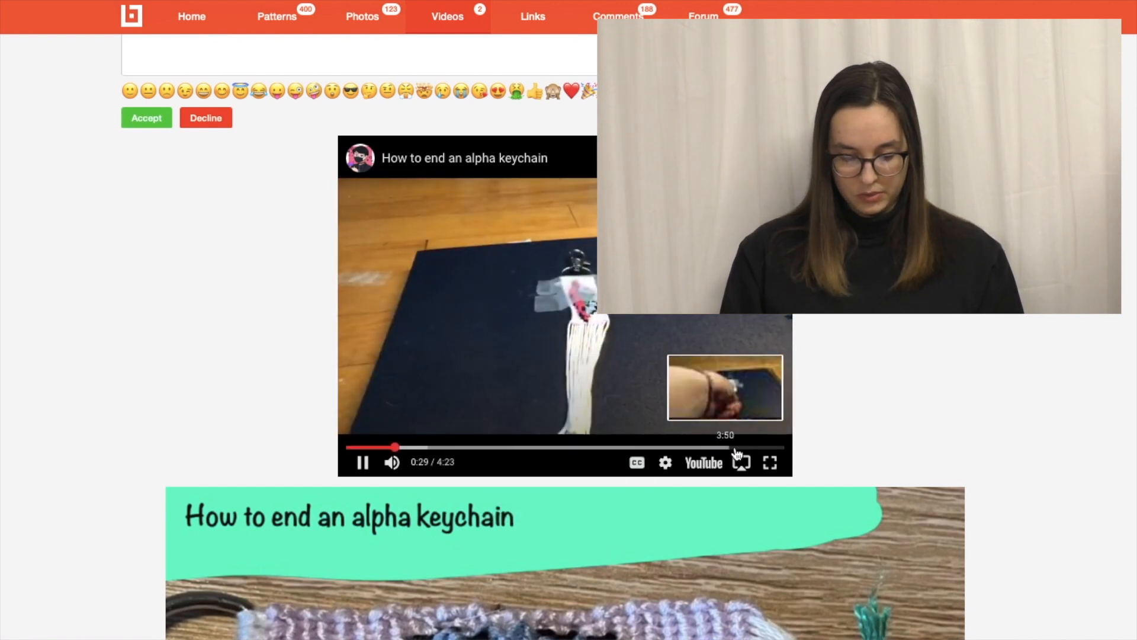
{"action": "scroll", "coordinate": [164, 328], "scroll_direction": "up", "scroll_amount": 4}
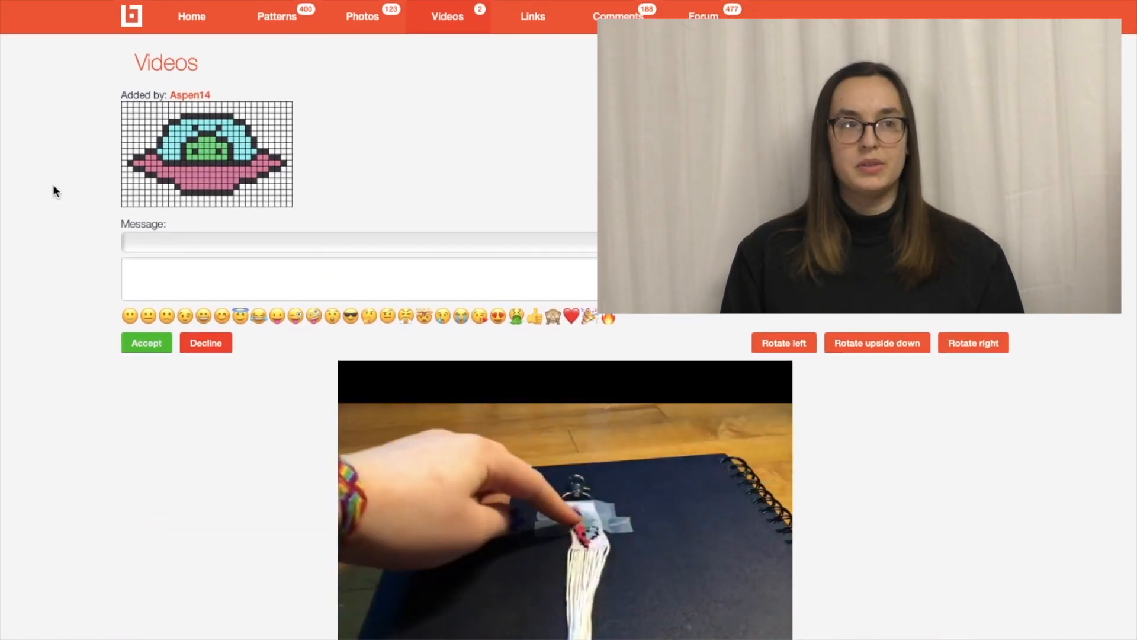
{"action": "key", "text": "a"}
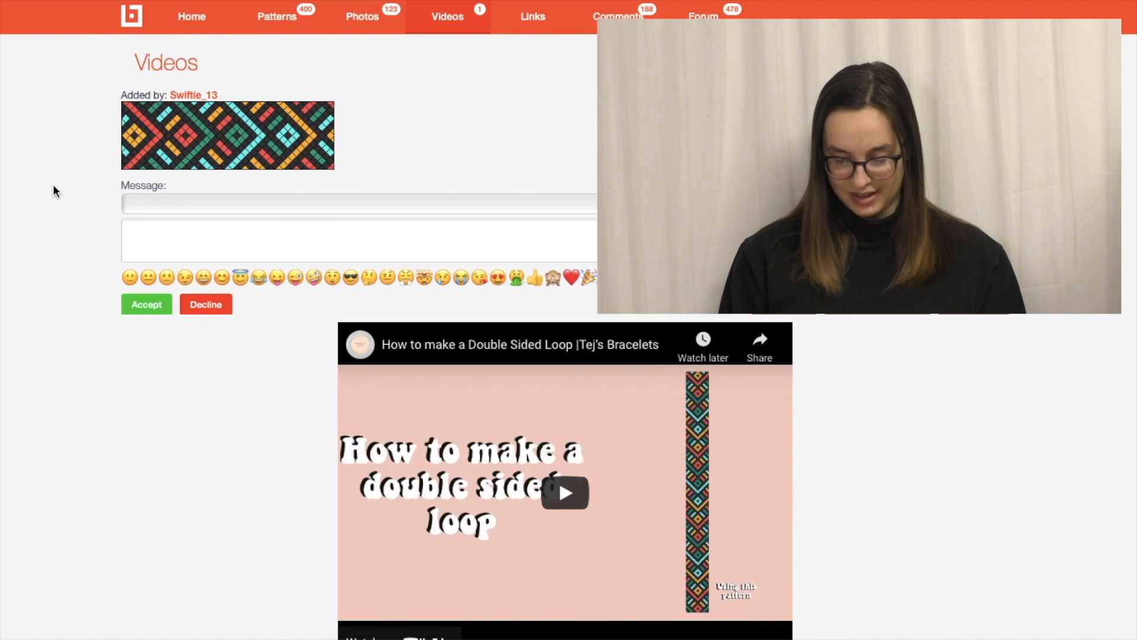
- Look over the "How to make a Double Sided Loop" submission with its pattern preview and thumbnail image
{"action": "scroll", "coordinate": [129, 364], "scroll_direction": "down", "scroll_amount": 4}
{"action": "scroll", "coordinate": [128, 364], "scroll_direction": "down", "scroll_amount": 5}
{"action": "scroll", "coordinate": [128, 360], "scroll_direction": "up", "scroll_amount": 9}
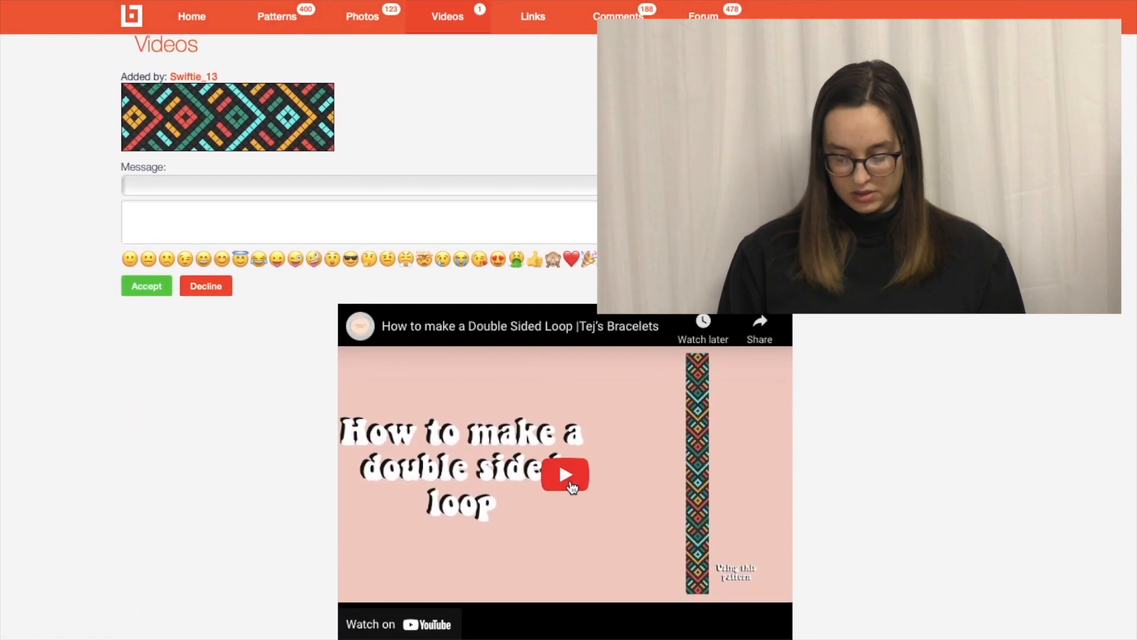
- Play the "How to make a Double Sided Loop" video and skip ahead through it to check its content
{"action": "scroll", "coordinate": [493, 467], "scroll_direction": "down", "scroll_amount": 2}
{"action": "left_click", "coordinate": [566, 328]}
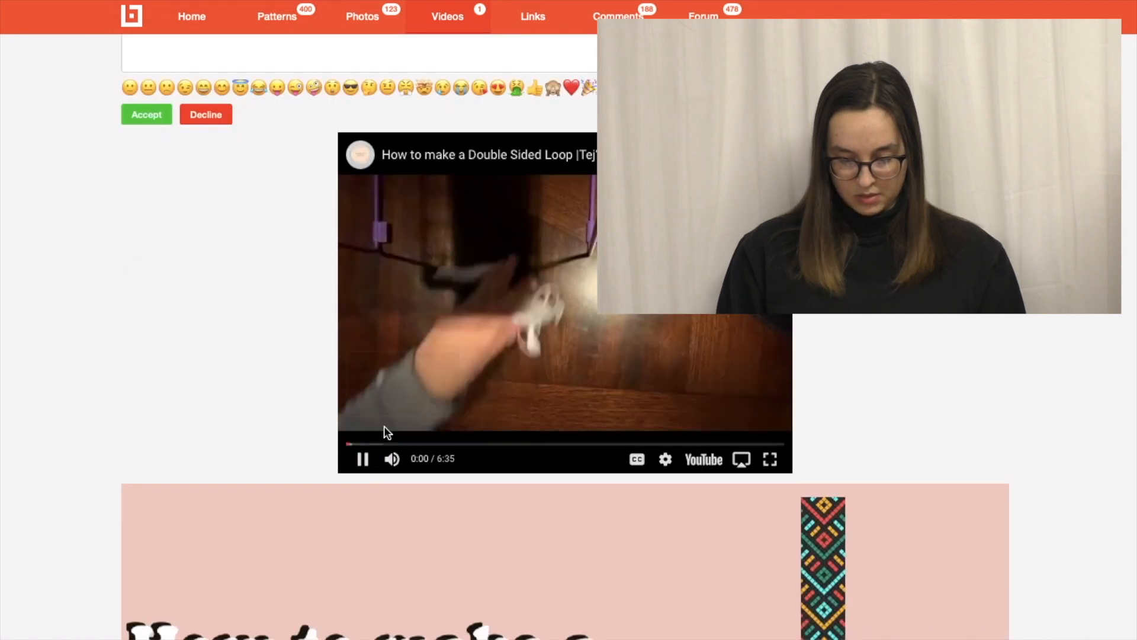
{"action": "left_click", "coordinate": [378, 477]}
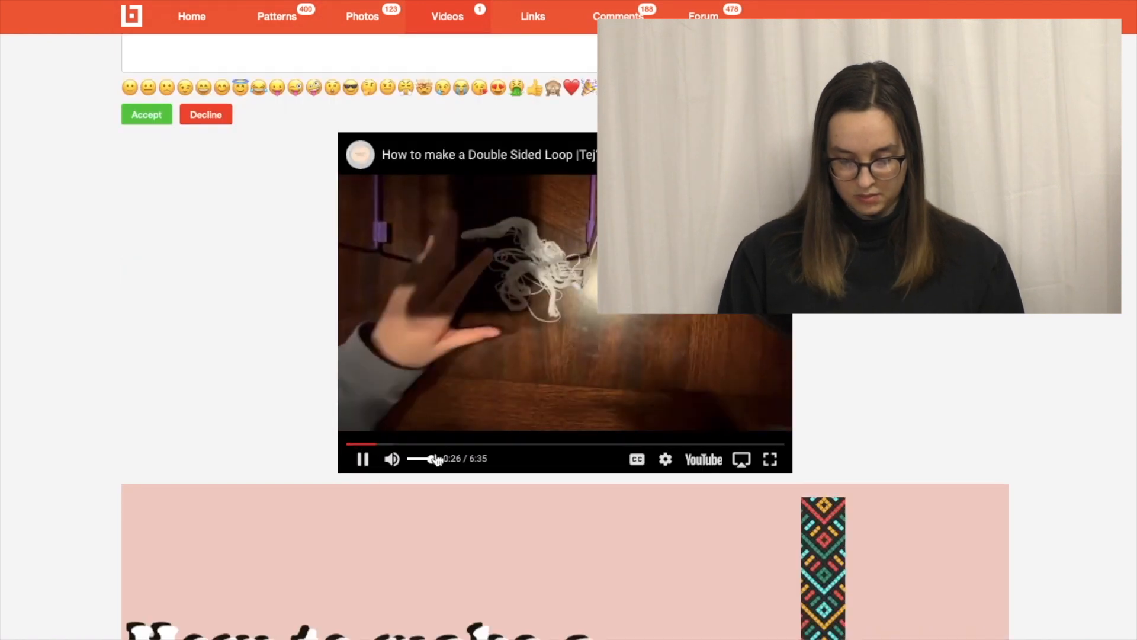
{"action": "left_click", "coordinate": [465, 444]}
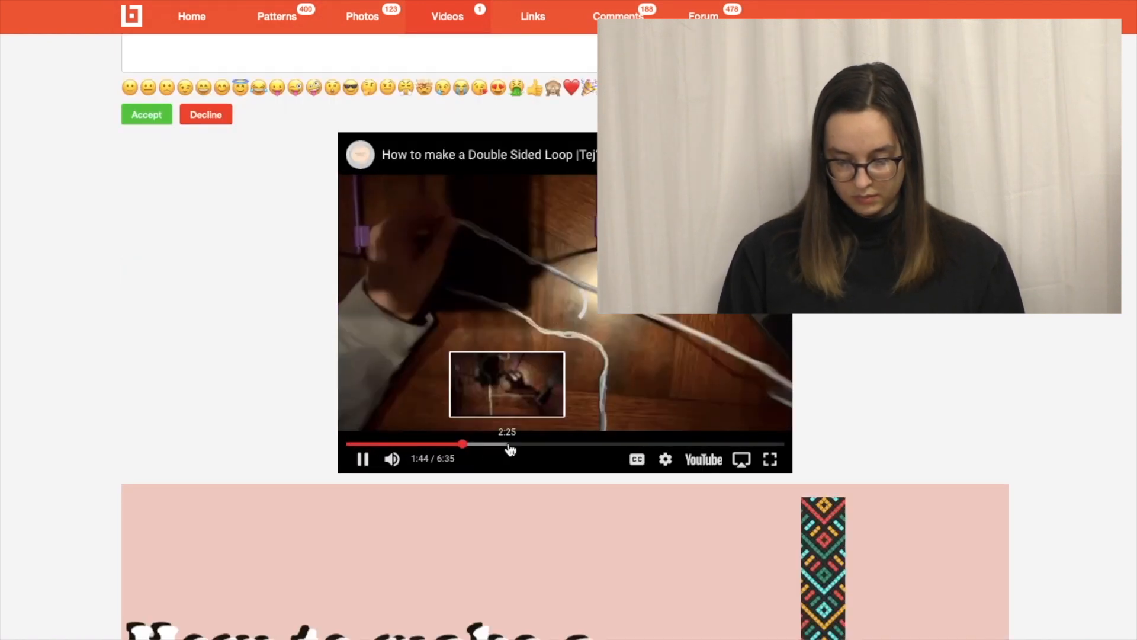
{"action": "left_click", "coordinate": [617, 444]}
{"action": "left_click", "coordinate": [661, 444]}
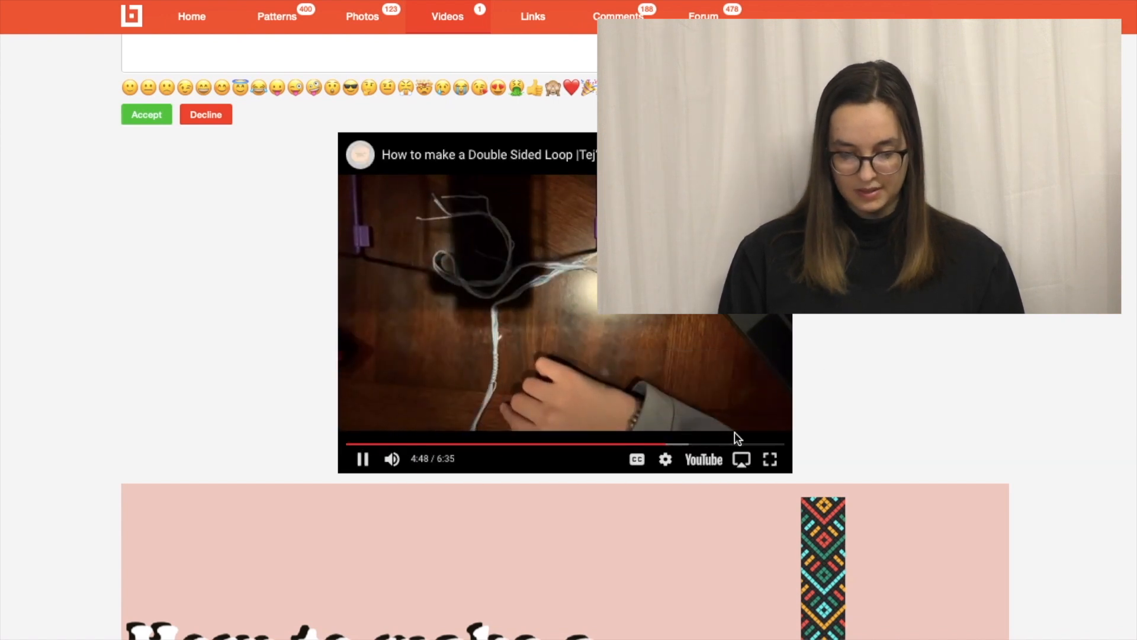
{"action": "scroll", "coordinate": [735, 437], "scroll_direction": "up", "scroll_amount": 3}
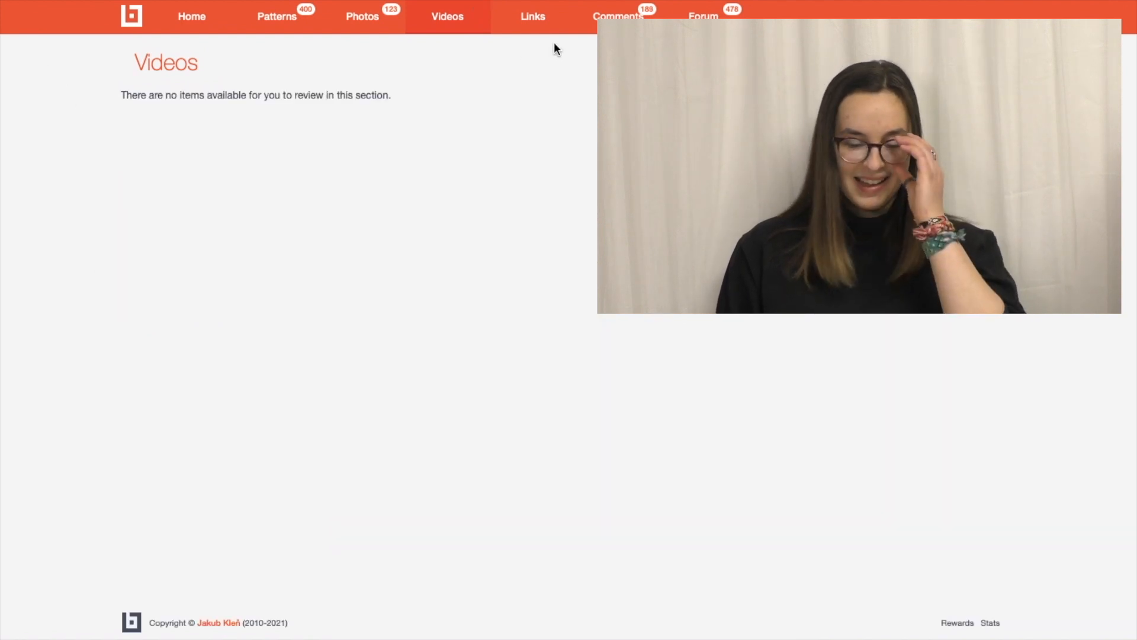
- Open the comment review queue, go to pattern #79201 from the pending comment, and find its comment list
{"action": "left_click", "coordinate": [616, 16]}
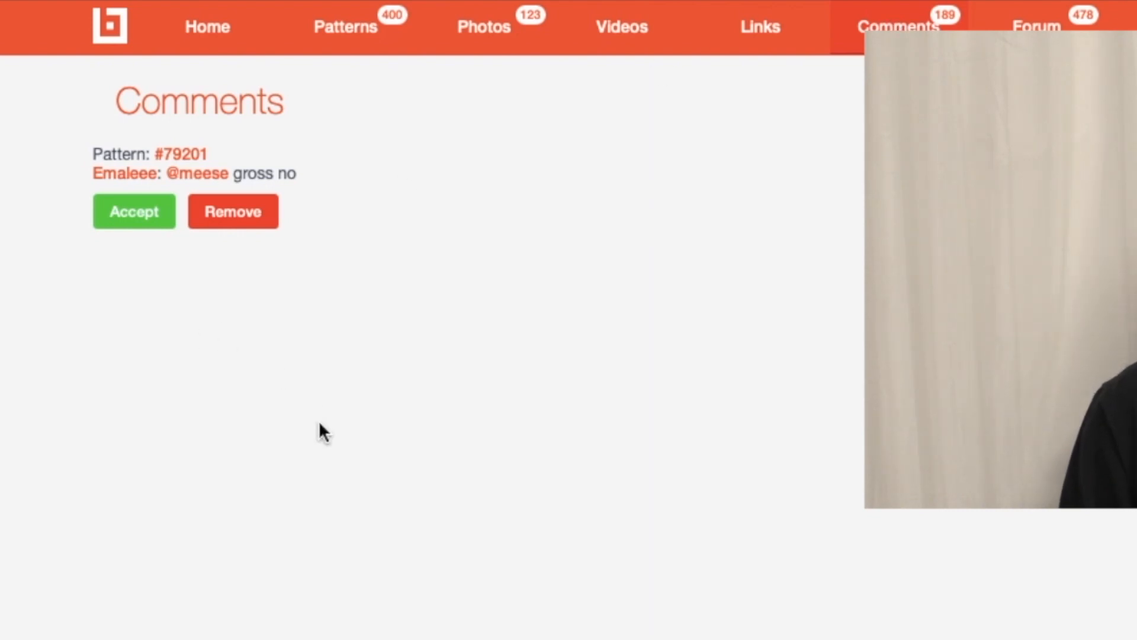
{"action": "left_click", "coordinate": [180, 154]}
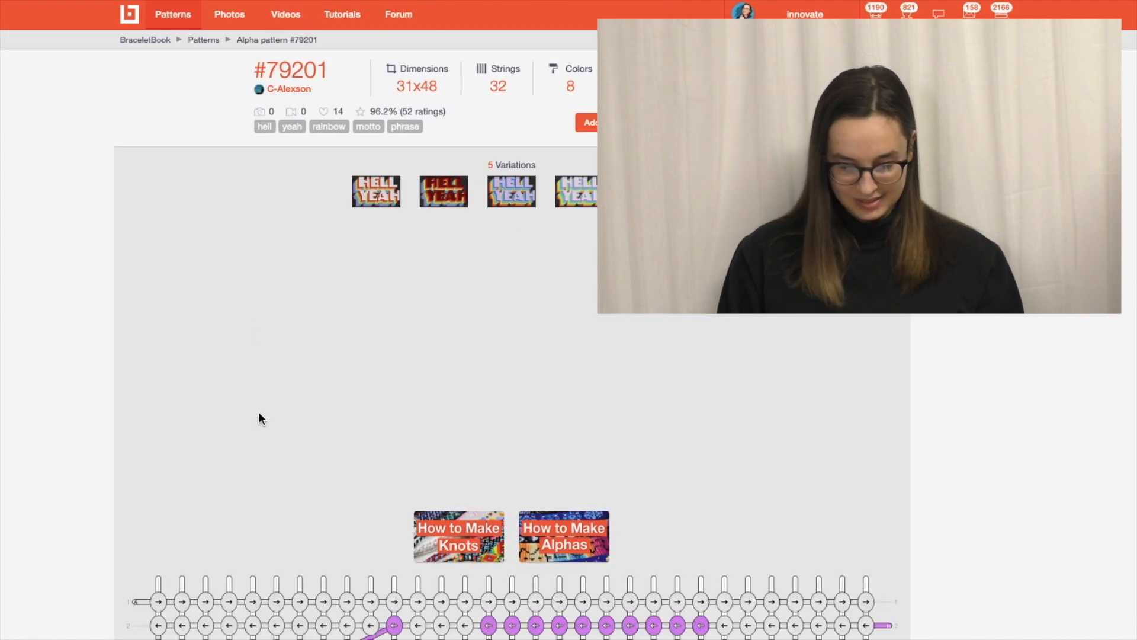
{"action": "scroll", "coordinate": [259, 415], "scroll_direction": "down", "scroll_amount": 10}
{"action": "scroll", "coordinate": [259, 418], "scroll_direction": "down", "scroll_amount": 15}
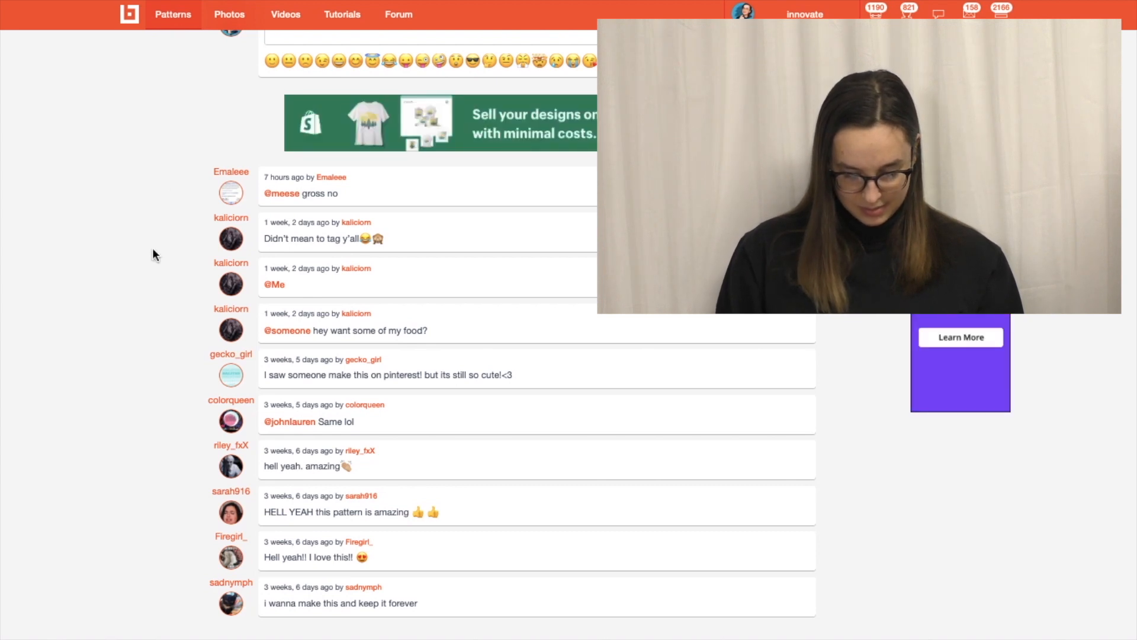
{"action": "scroll", "coordinate": [311, 557], "scroll_direction": "down", "scroll_amount": 2}
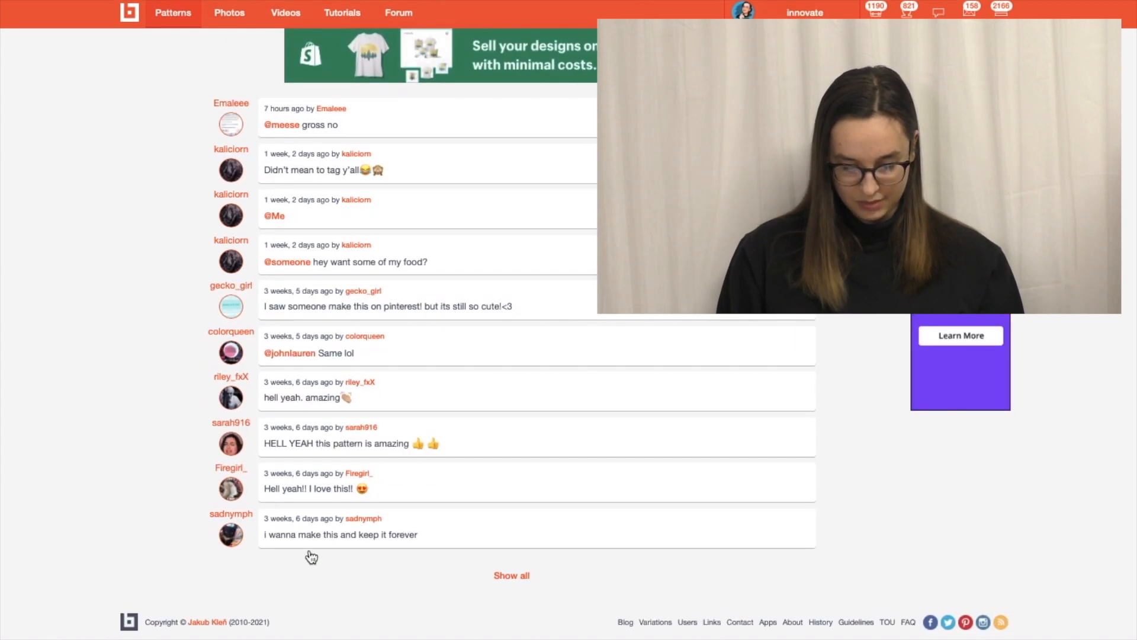
- Show all comments of pattern #79201 and read the thread for the context of the "gross no" comment
{"action": "left_click", "coordinate": [512, 575]}
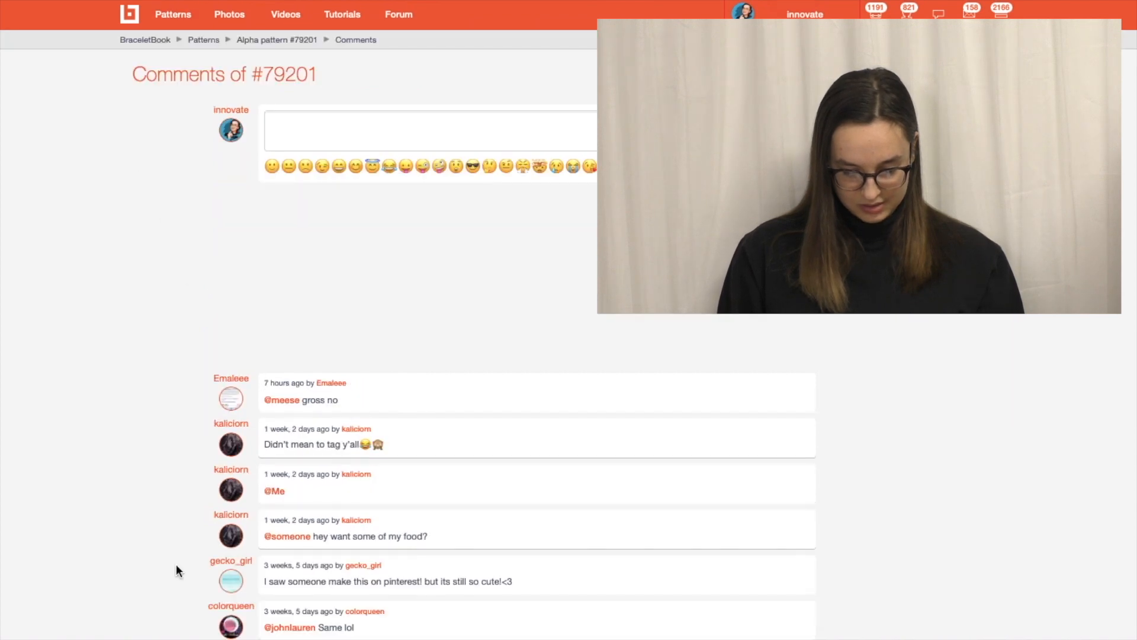
{"action": "scroll", "coordinate": [176, 564], "scroll_direction": "down", "scroll_amount": 4}
{"action": "scroll", "coordinate": [173, 407], "scroll_direction": "down", "scroll_amount": 4}
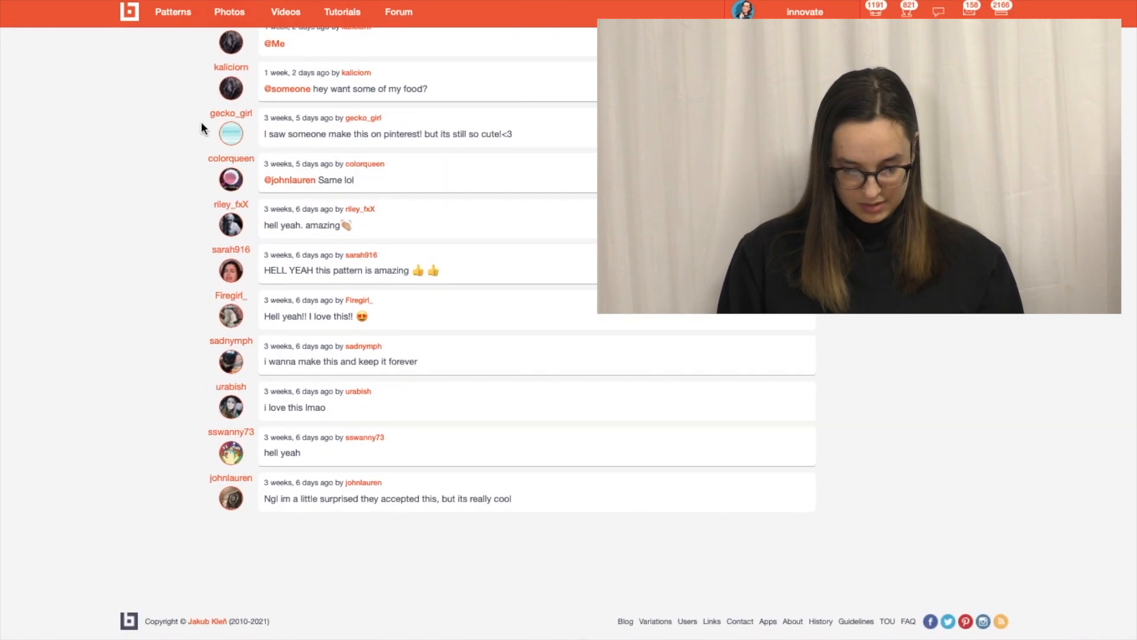
{"action": "scroll", "coordinate": [224, 231], "scroll_direction": "up", "scroll_amount": 3}
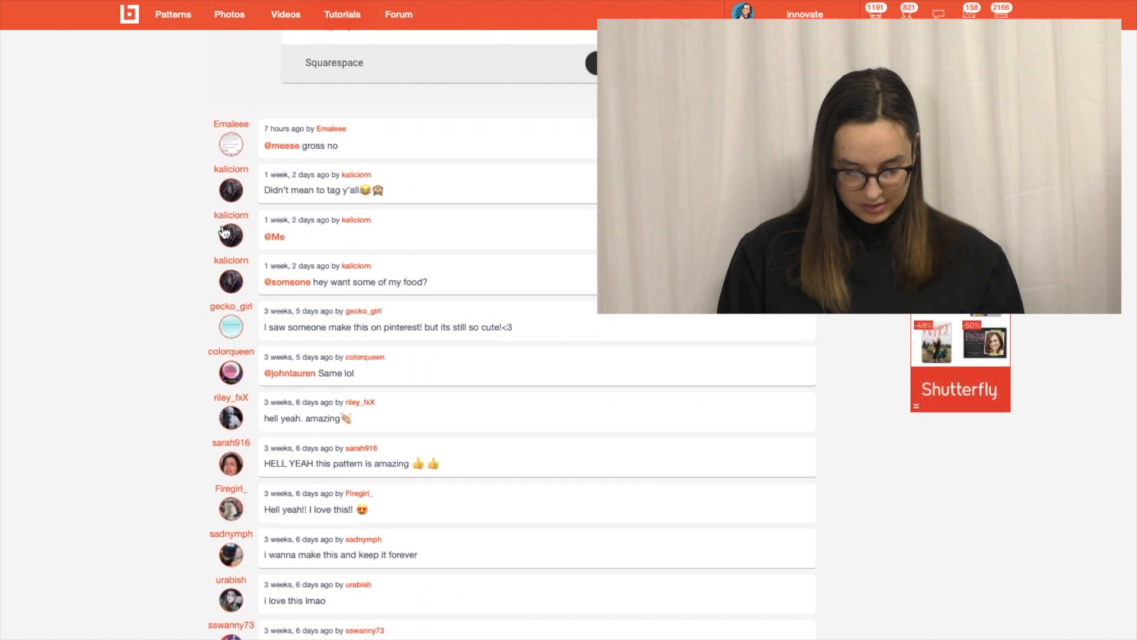
{"action": "scroll", "coordinate": [229, 276], "scroll_direction": "down", "scroll_amount": 2}
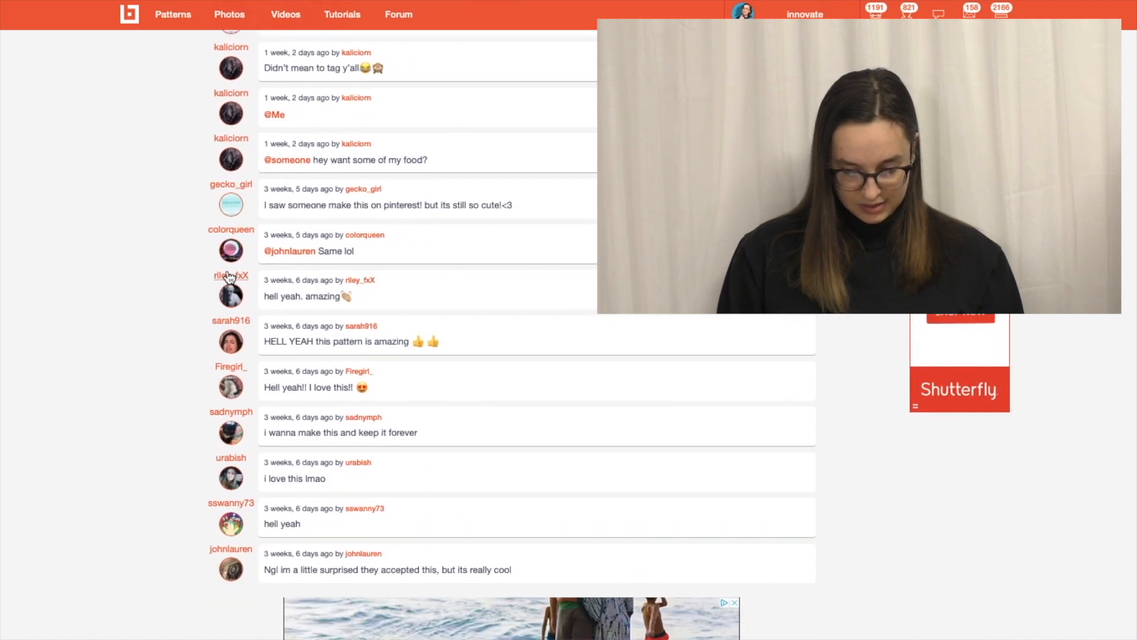
{"action": "scroll", "coordinate": [230, 420], "scroll_direction": "up", "scroll_amount": 3}
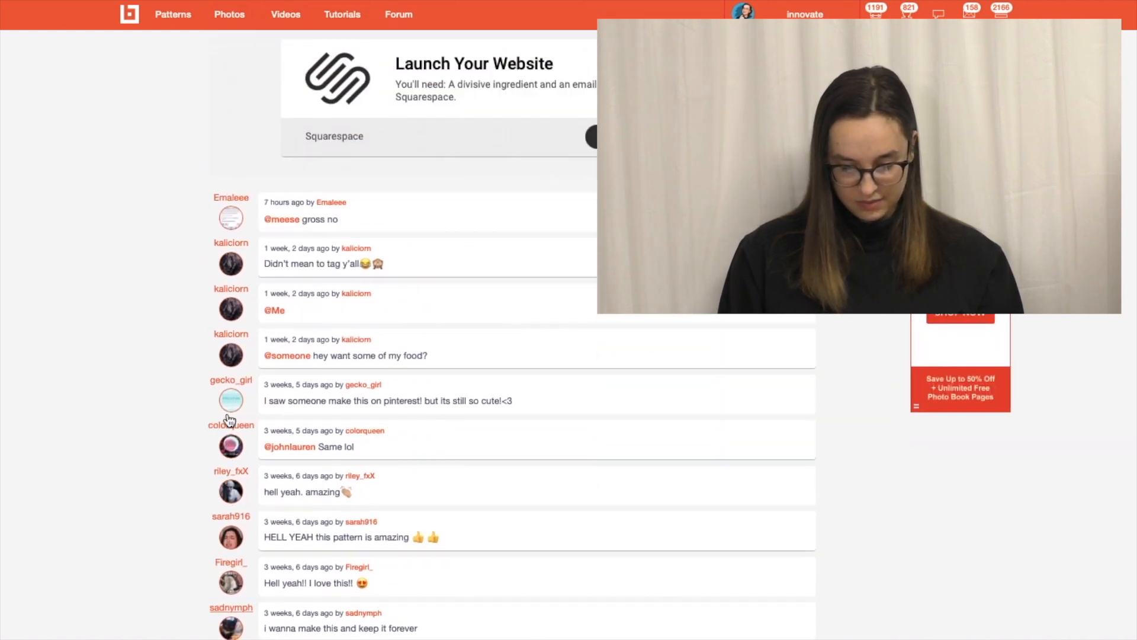
- Look through the remaining comments on pattern #79201 and return to the comment review queue
{"action": "scroll", "coordinate": [230, 420], "scroll_direction": "down", "scroll_amount": 5}
{"action": "scroll", "coordinate": [213, 355], "scroll_direction": "up", "scroll_amount": 5}
{"action": "scroll", "coordinate": [195, 294], "scroll_direction": "down", "scroll_amount": 4}
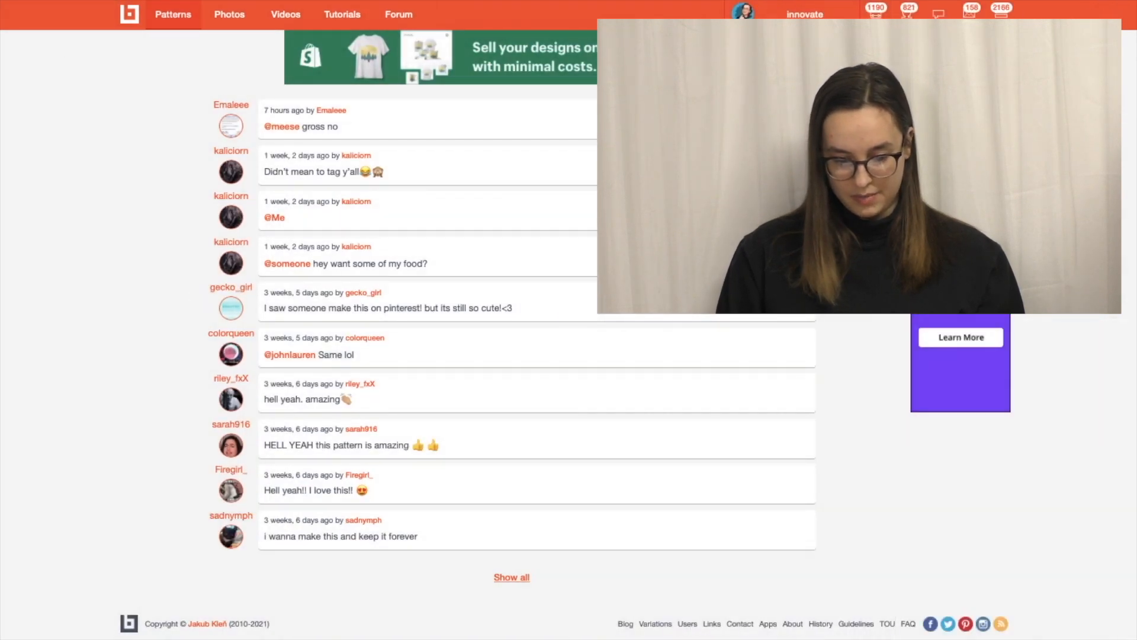
{"action": "key", "text": "alt+Left"}
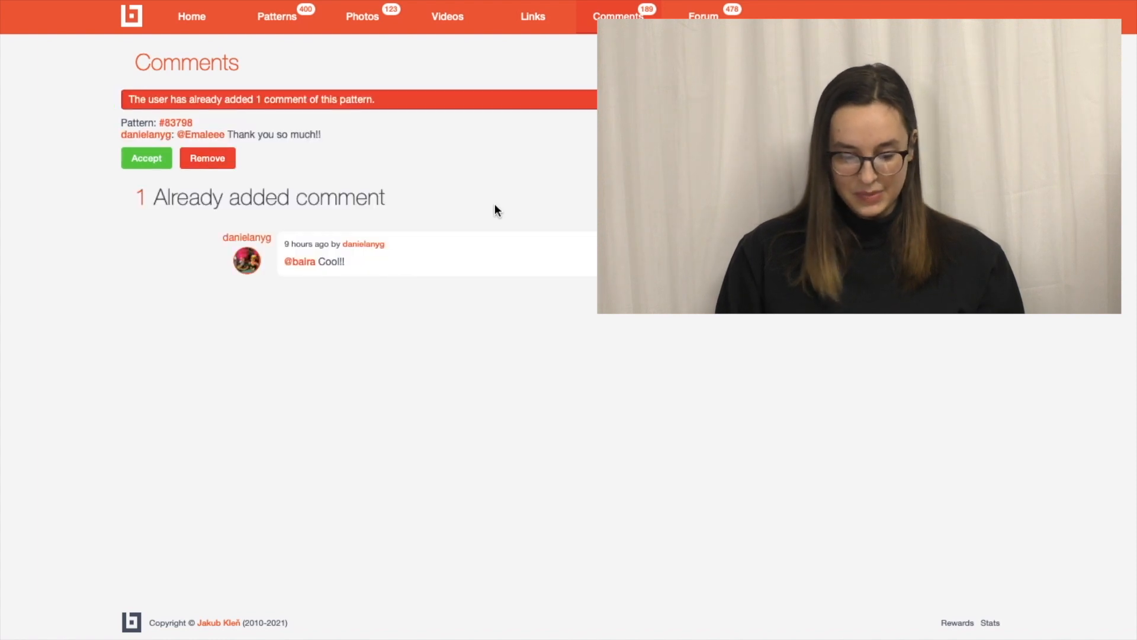
- Accept the pending thank-you comment on pattern #83798 and the following ones, including those on #21016 and #83591
{"action": "left_click", "coordinate": [151, 162]}
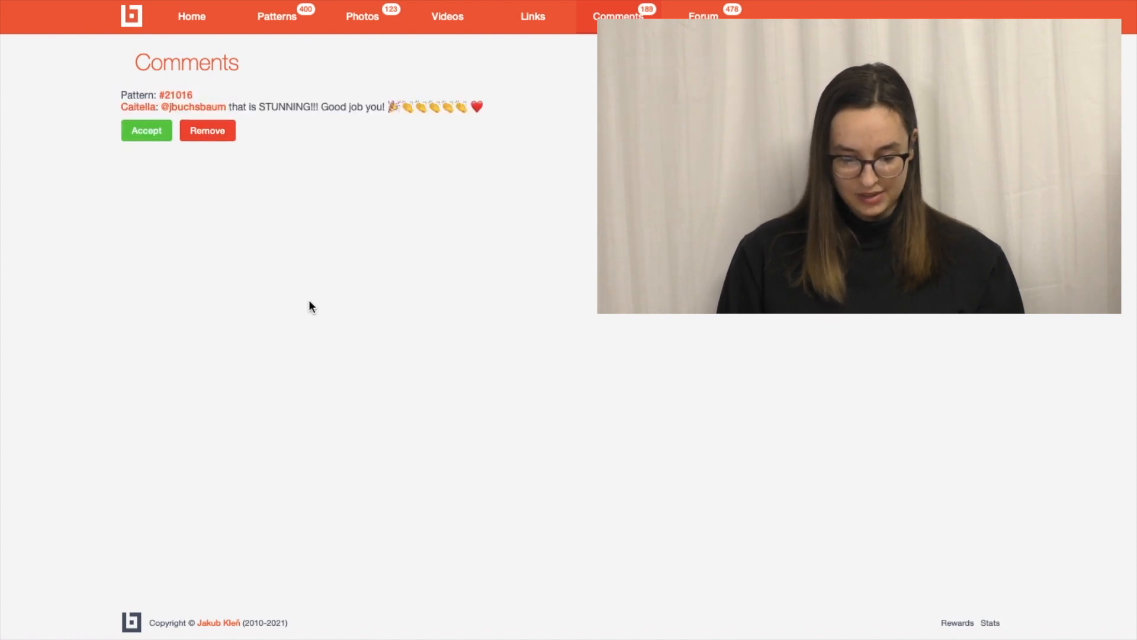
{"action": "left_click", "coordinate": [130, 135]}
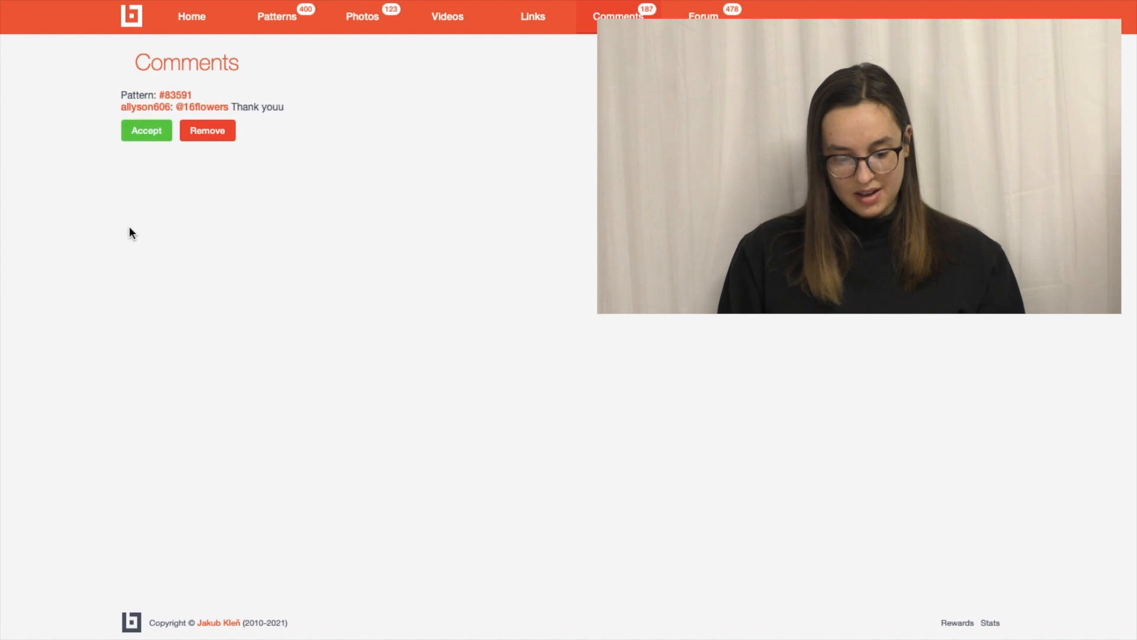
{"action": "left_click", "coordinate": [152, 128]}
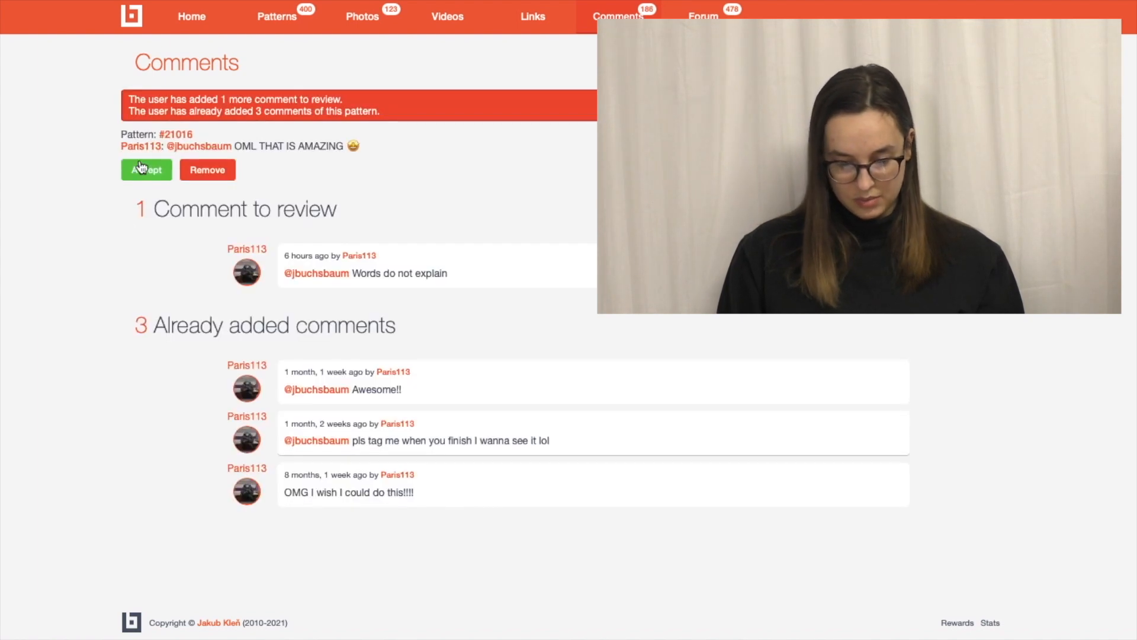
{"action": "left_click", "coordinate": [137, 169]}
{"action": "left_click", "coordinate": [138, 152]}
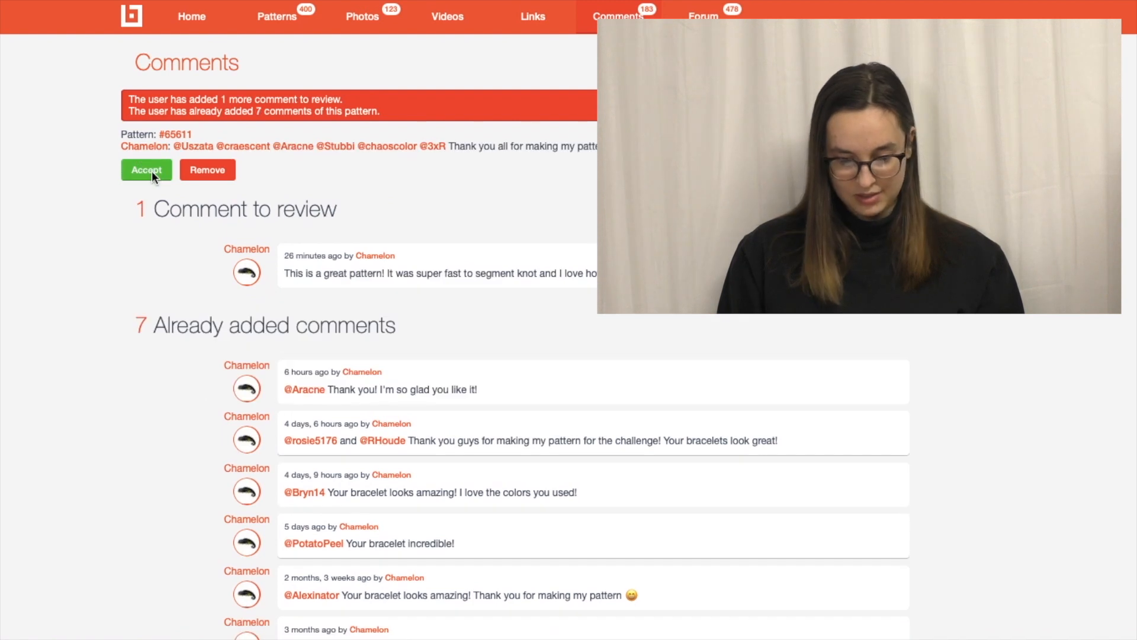
- Accept the pending comments on patterns #65611, #40434, #81894 and #80302, through the "Great job" comment on #21016
{"action": "left_click", "coordinate": [152, 171]}
{"action": "left_click", "coordinate": [151, 155]}
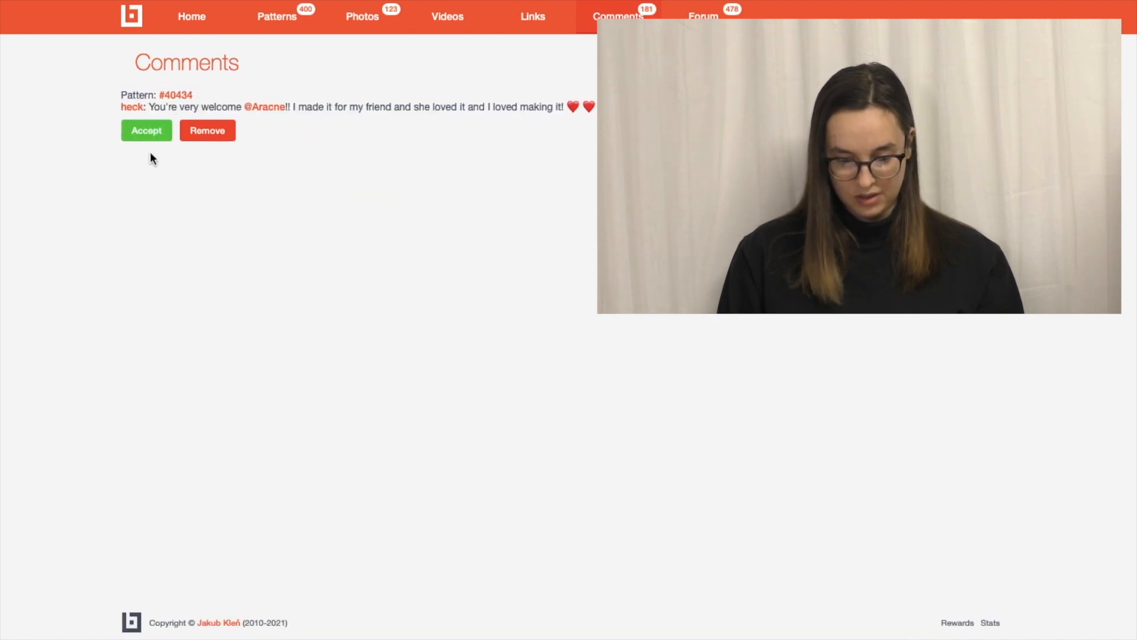
{"action": "left_click", "coordinate": [148, 133]}
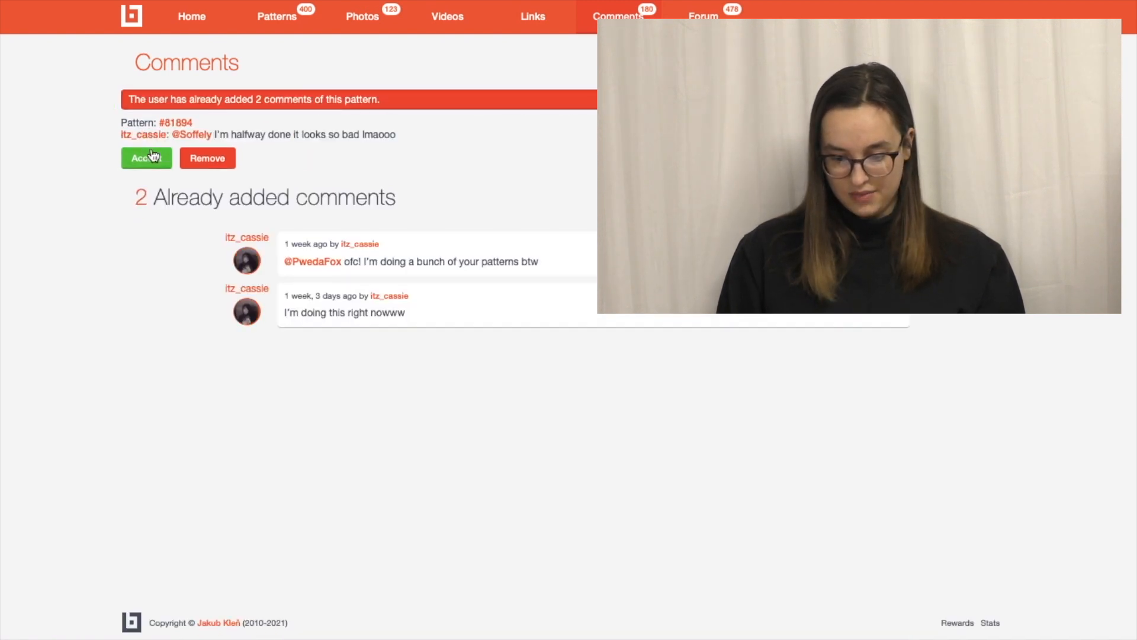
{"action": "left_click", "coordinate": [148, 158]}
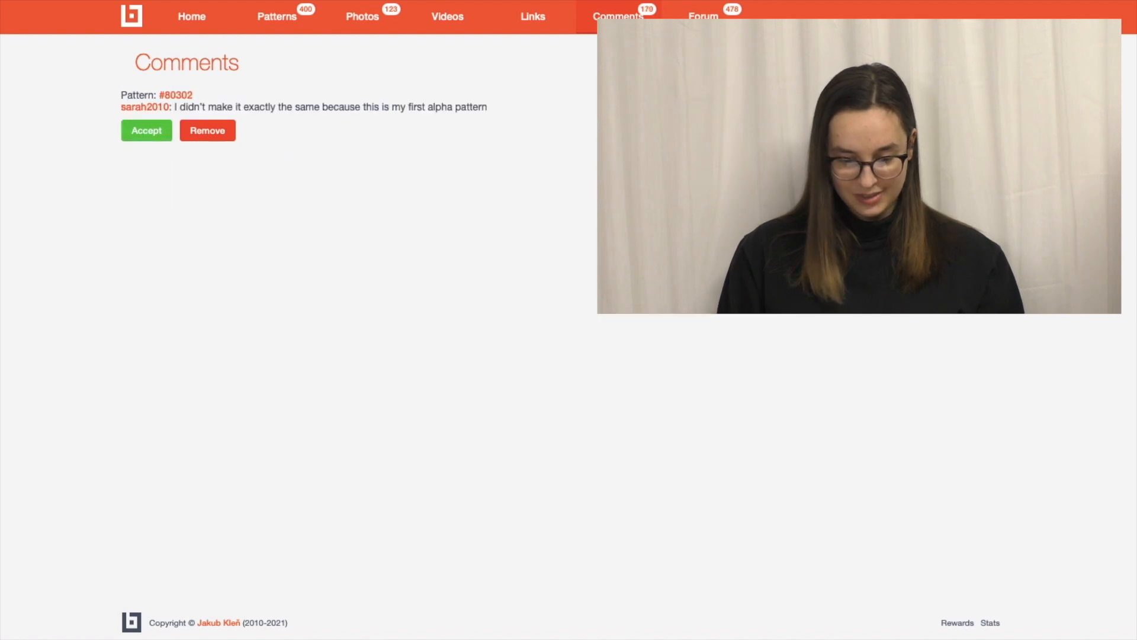
{"action": "left_click", "coordinate": [130, 133]}
{"action": "left_click", "coordinate": [130, 133]}
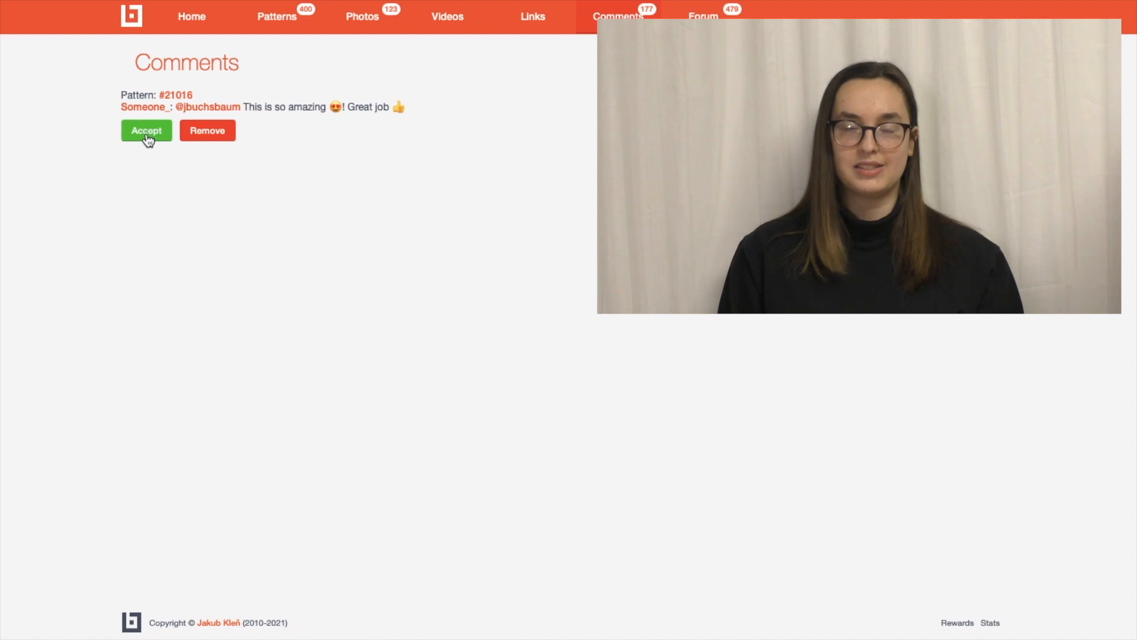
{"action": "left_click", "coordinate": [147, 133]}
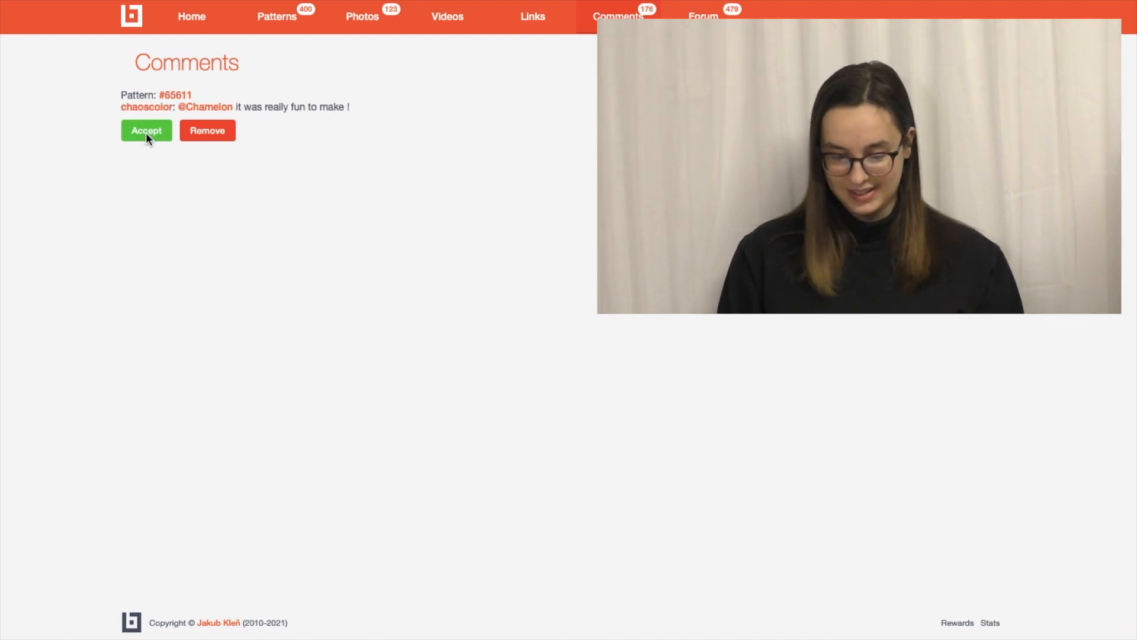
- Accept the "it was really fun to make !" comment on pattern #65611 and the run of pending comments after it
{"action": "left_click", "coordinate": [146, 133]}
{"action": "left_click", "coordinate": [148, 156]}
{"action": "left_click", "coordinate": [144, 132]}
{"action": "left_click", "coordinate": [156, 159]}
{"action": "left_click", "coordinate": [152, 138]}
{"action": "left_click", "coordinate": [148, 191]}
{"action": "left_click", "coordinate": [146, 132]}
{"action": "left_click", "coordinate": [155, 133]}
{"action": "left_click", "coordinate": [146, 160]}
{"action": "left_click", "coordinate": [148, 132]}
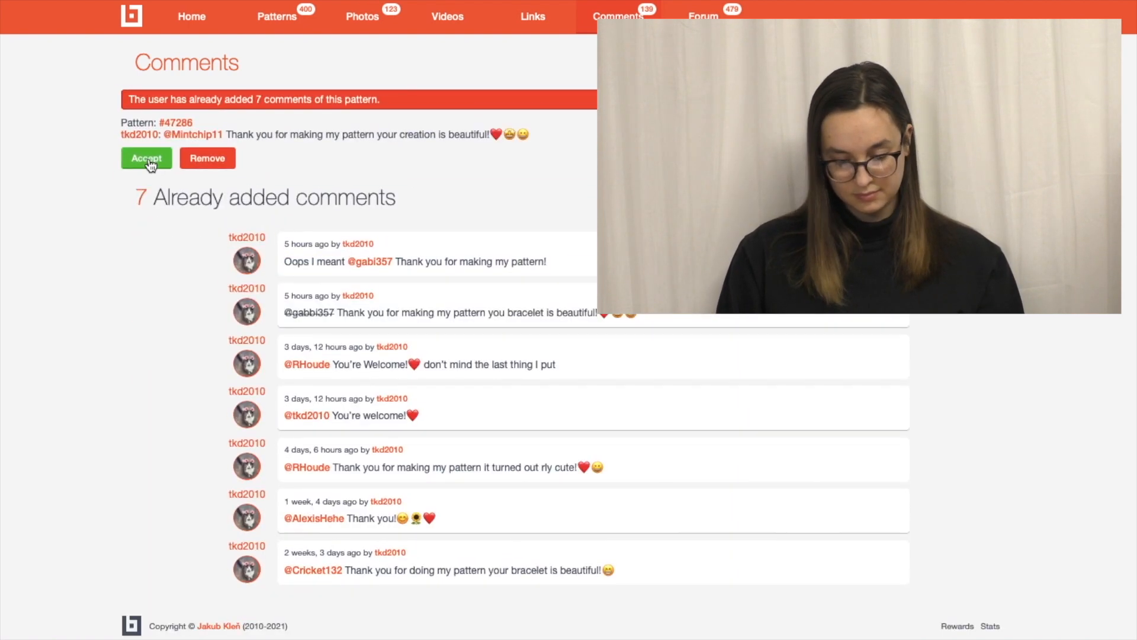
- Accept the thank-you comment on pattern #47286 and the following ones, including "Ooooh so pretty" on #83691
{"action": "left_click", "coordinate": [145, 158]}
{"action": "left_click", "coordinate": [139, 160]}
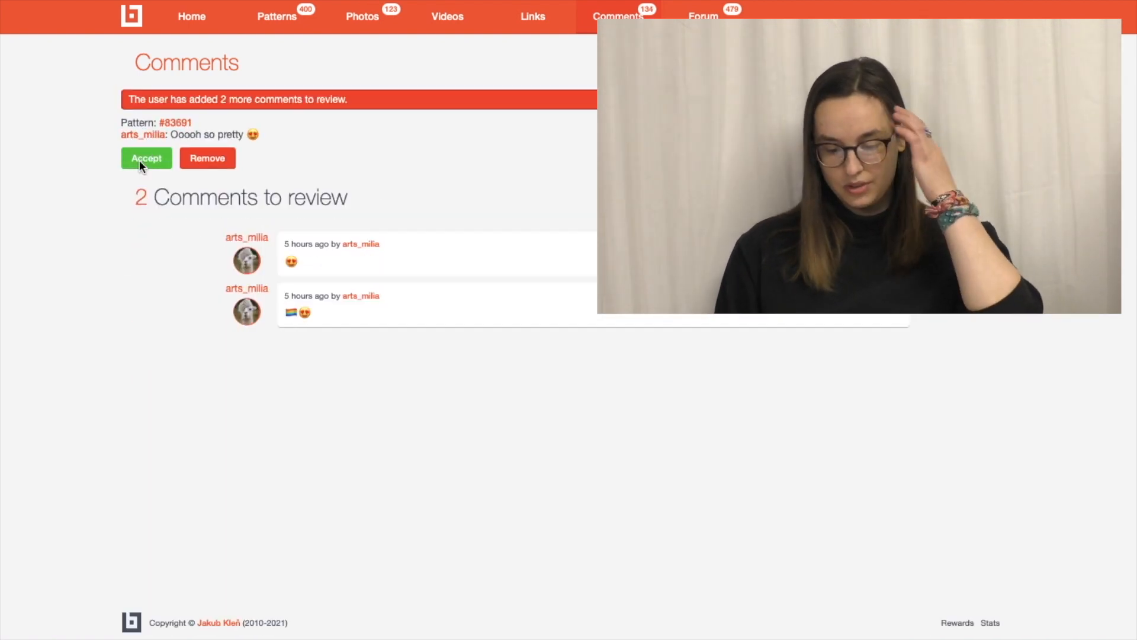
{"action": "left_click", "coordinate": [139, 160]}
{"action": "left_click", "coordinate": [147, 137]}
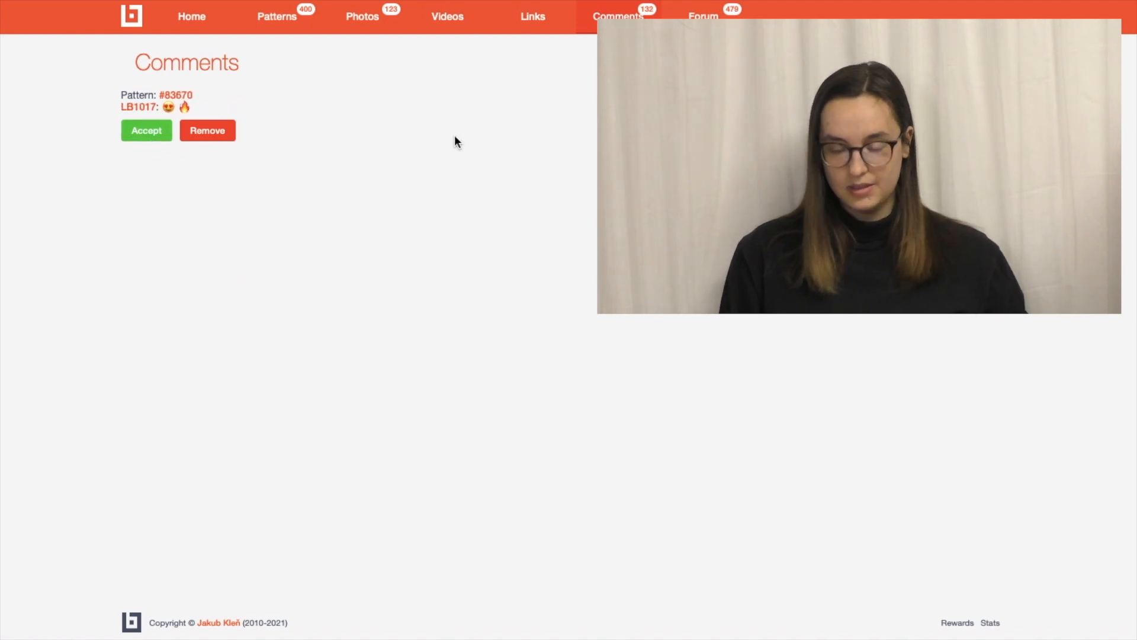
- Open the forum review queue and accept the new "1-2-1-2 Patterns/ Shaped patterns?" topic and the first pending Challenges posts
{"action": "left_click", "coordinate": [711, 16]}
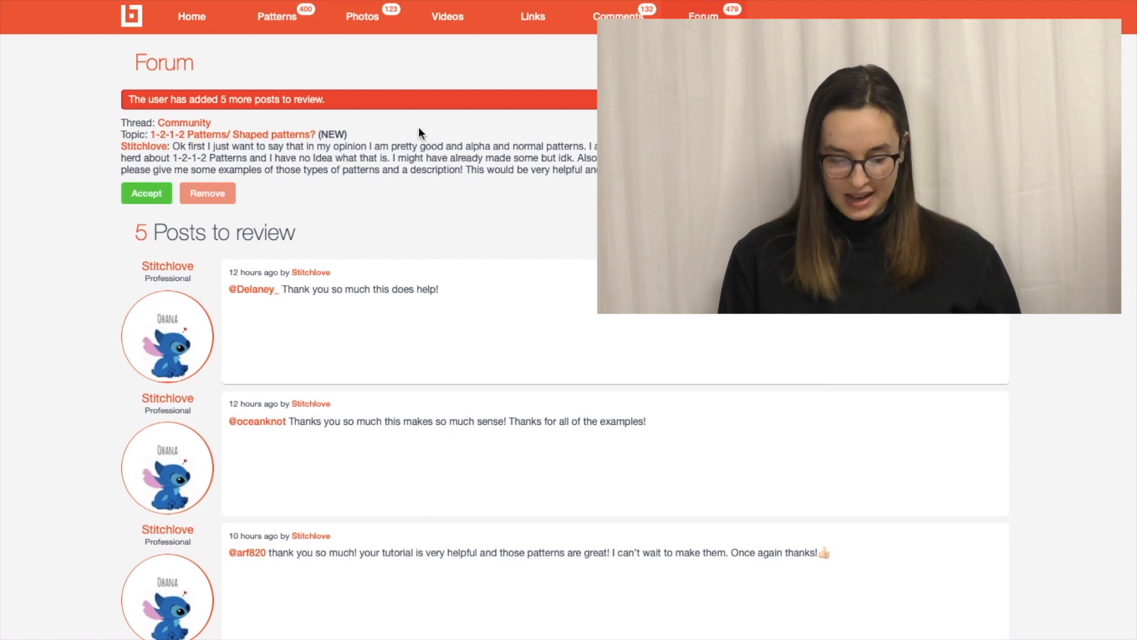
{"action": "left_click", "coordinate": [140, 193]}
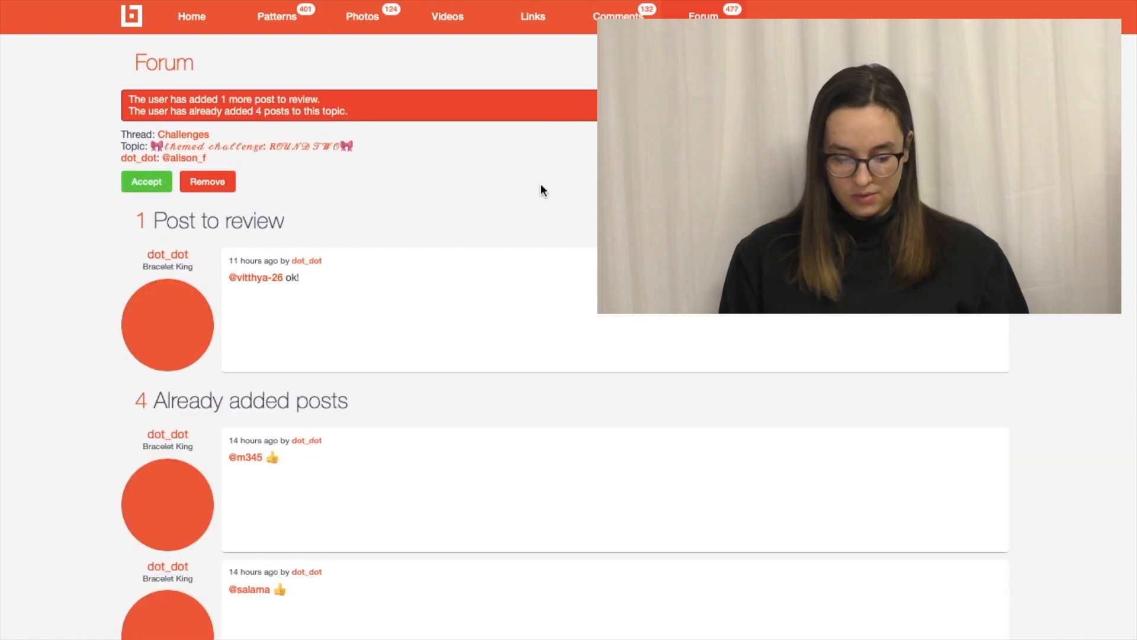
{"action": "left_click", "coordinate": [173, 180]}
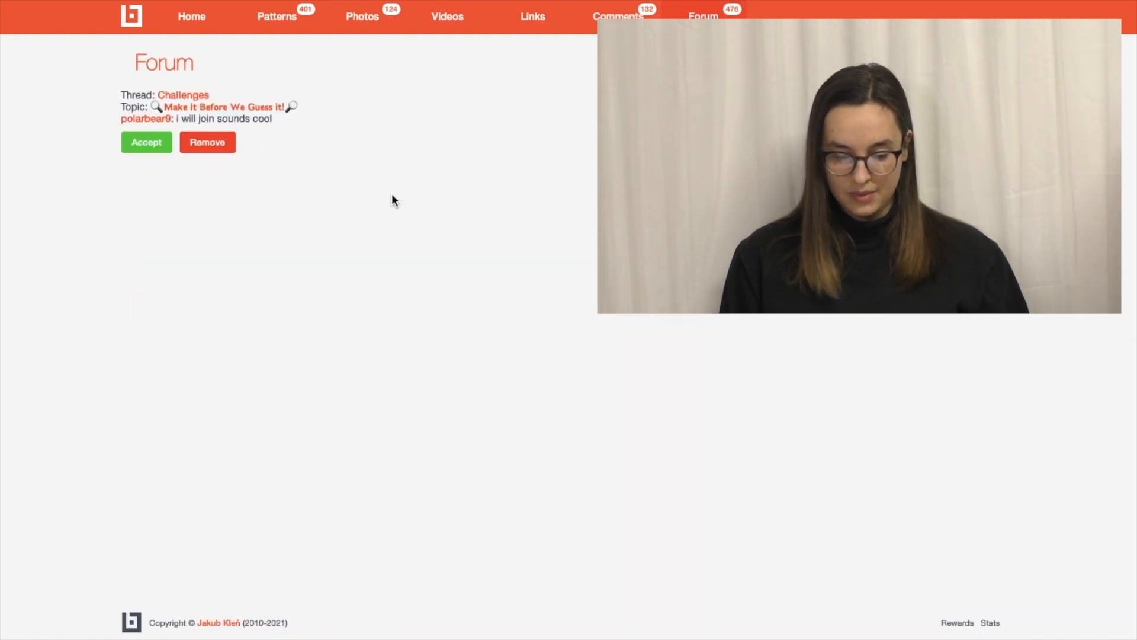
{"action": "left_click", "coordinate": [155, 143]}
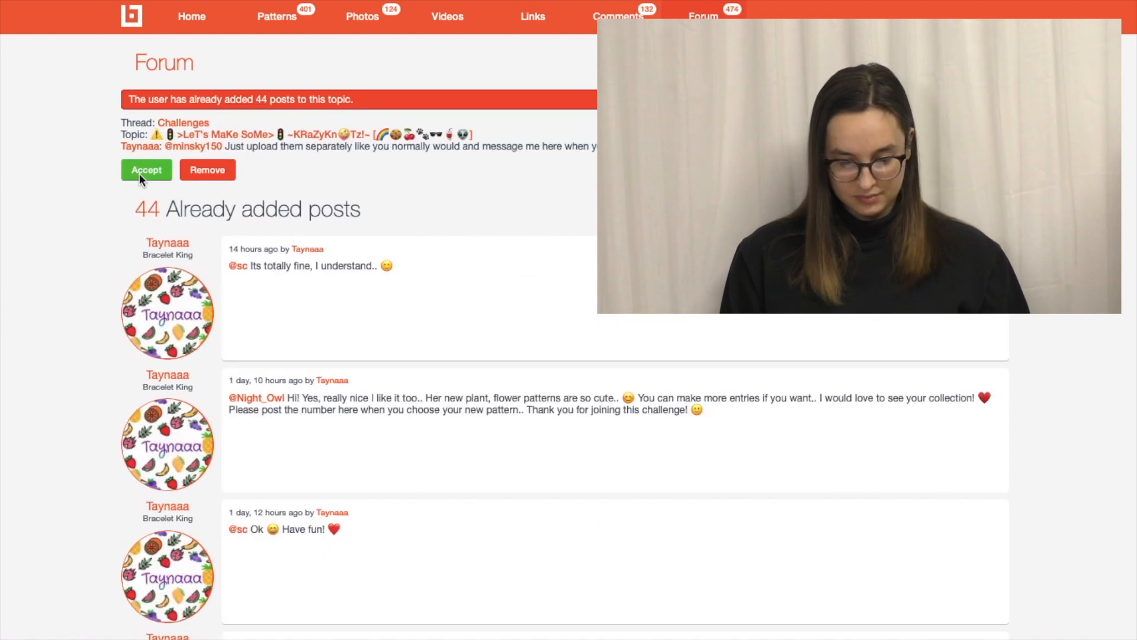
- Accept the pending posts in the "LeT's MaKe SoMe" and "Raid my to-dos challenge" topics and the ones that follow
{"action": "left_click", "coordinate": [142, 173]}
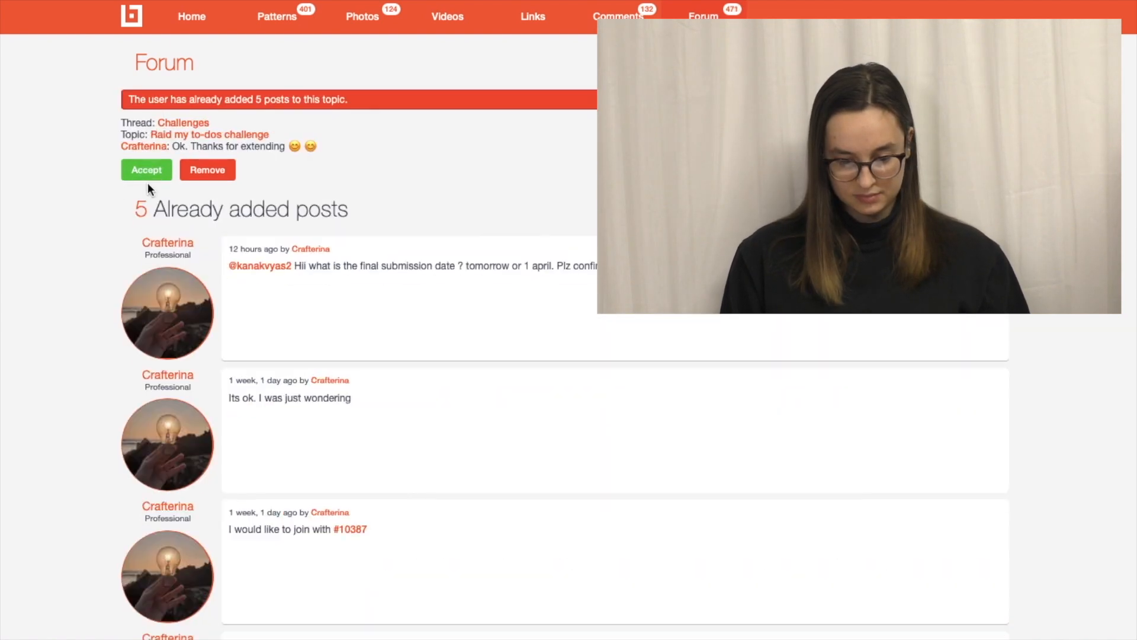
{"action": "left_click", "coordinate": [145, 175]}
{"action": "left_click", "coordinate": [143, 153]}
{"action": "left_click", "coordinate": [145, 180]}
{"action": "left_click", "coordinate": [149, 169]}
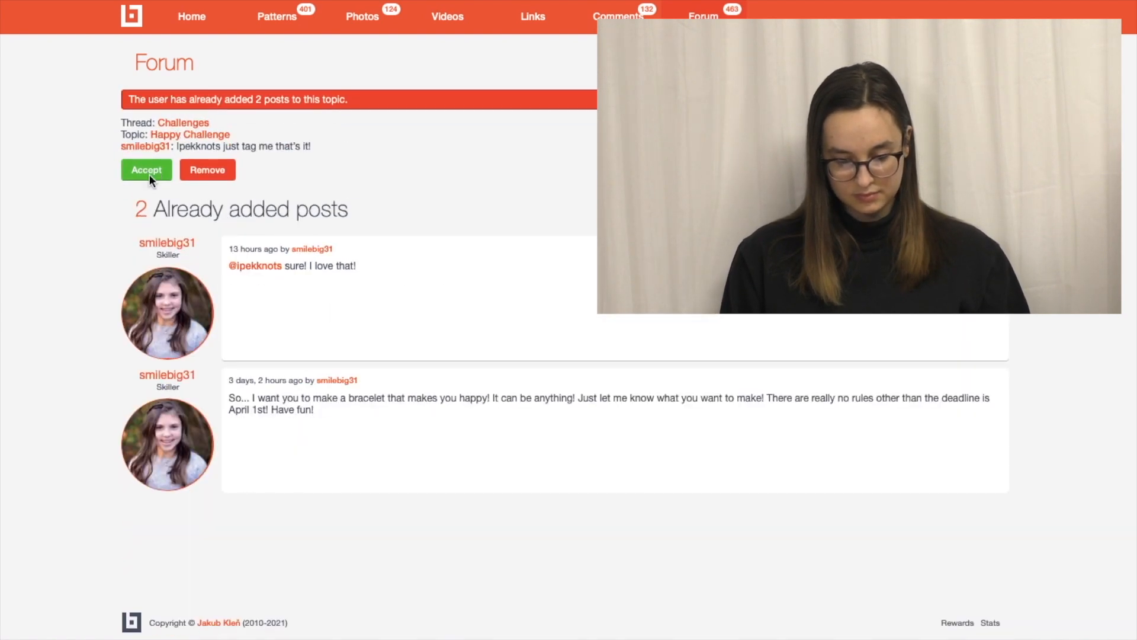
- Accept the pending "Happy Challenge" forum post and the next few posts in the queue
{"action": "left_click", "coordinate": [152, 171]}
{"action": "left_click", "coordinate": [148, 178]}
{"action": "left_click", "coordinate": [145, 181]}
{"action": "left_click", "coordinate": [152, 191]}
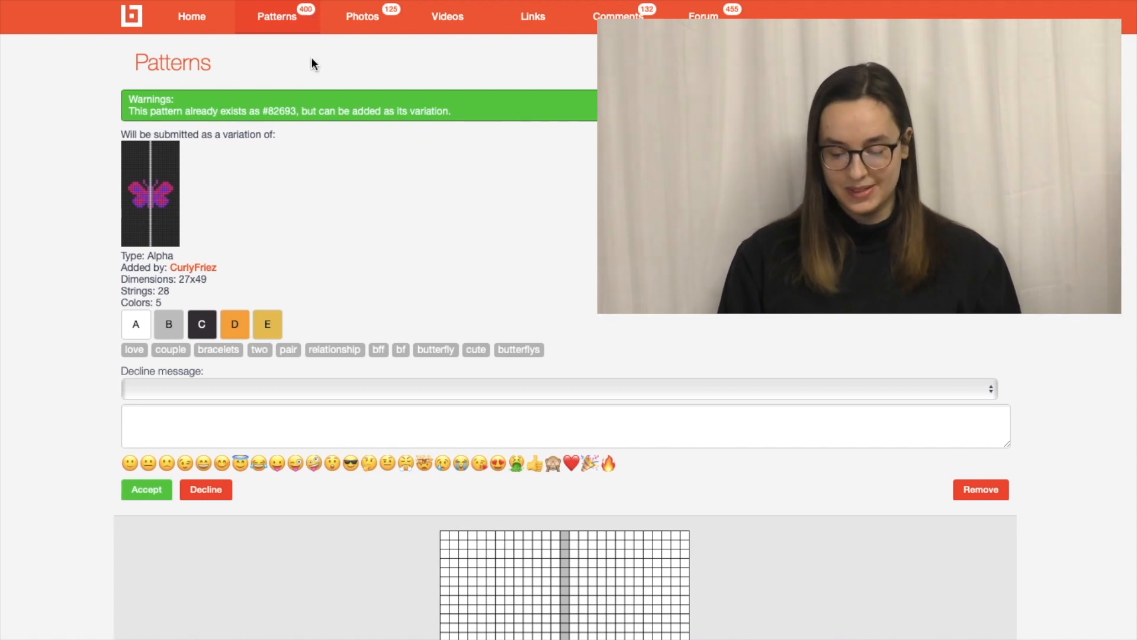
- In the pattern review queue, examine the orange butterfly alpha pattern's preview, colors and tags against the original #82693
{"action": "scroll", "coordinate": [411, 146], "scroll_direction": "down", "scroll_amount": 5}
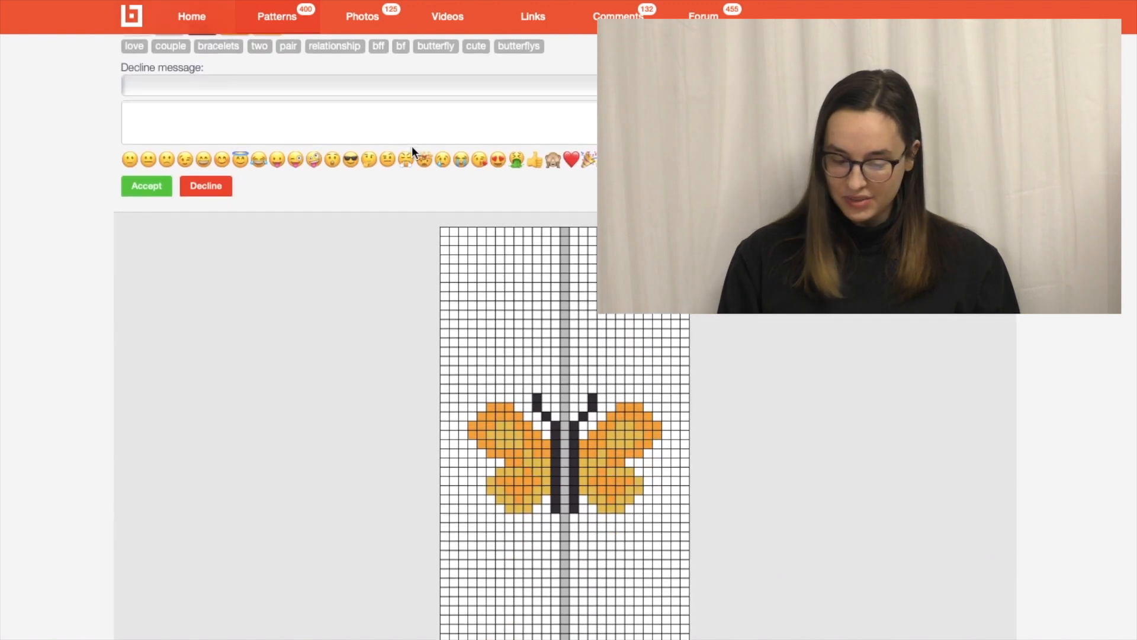
{"action": "scroll", "coordinate": [482, 357], "scroll_direction": "up", "scroll_amount": 5}
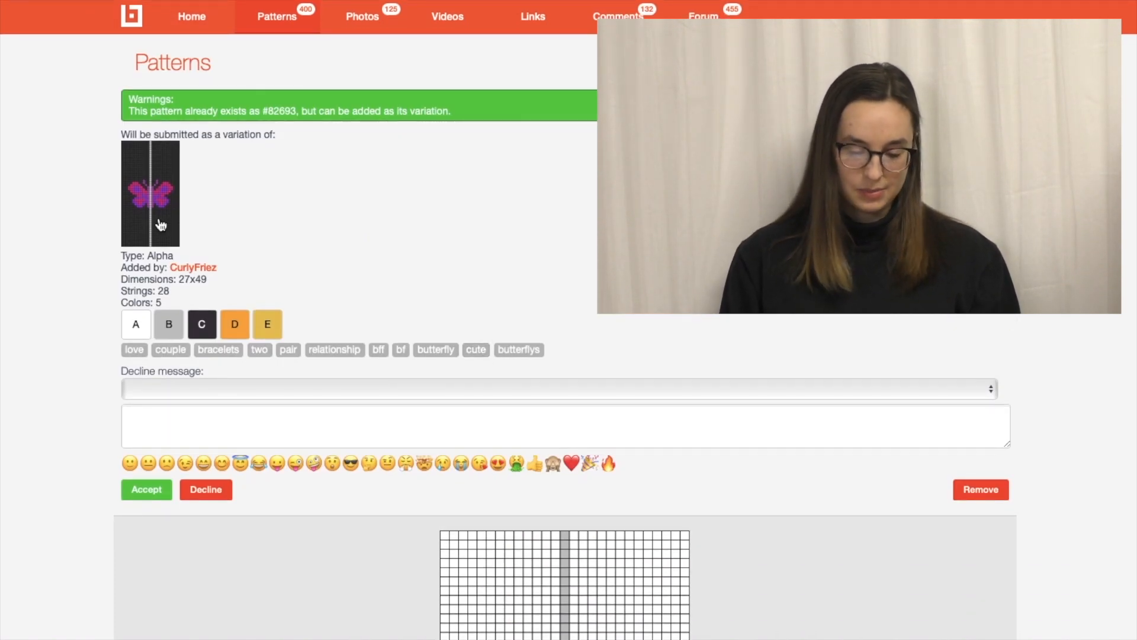
{"action": "scroll", "coordinate": [318, 256], "scroll_direction": "down", "scroll_amount": 2}
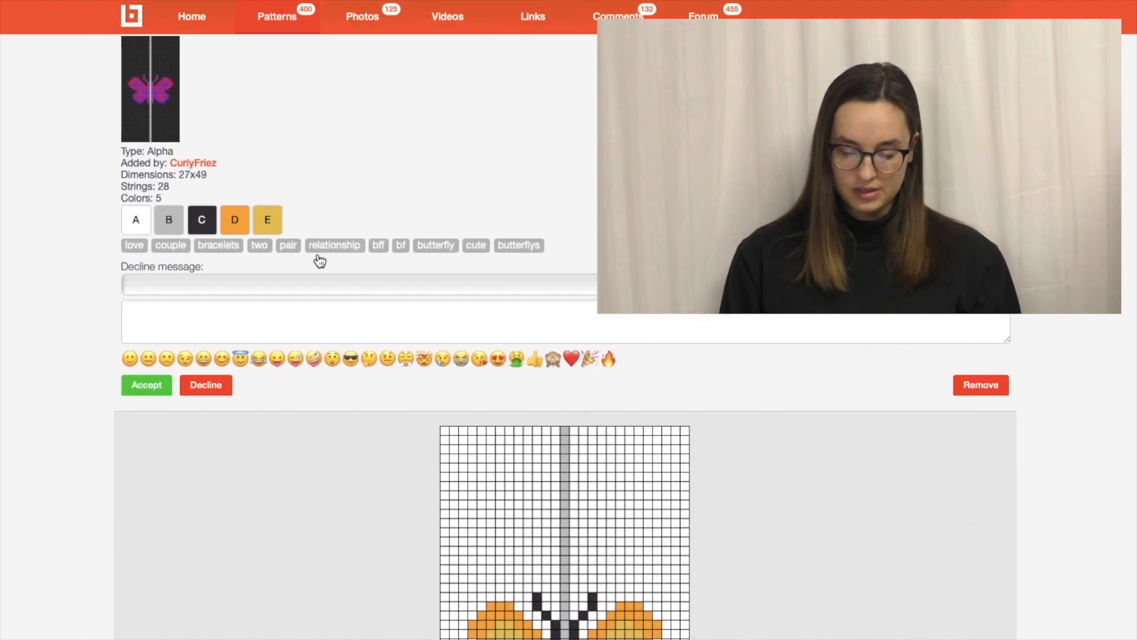
{"action": "scroll", "coordinate": [347, 543], "scroll_direction": "down", "scroll_amount": 5}
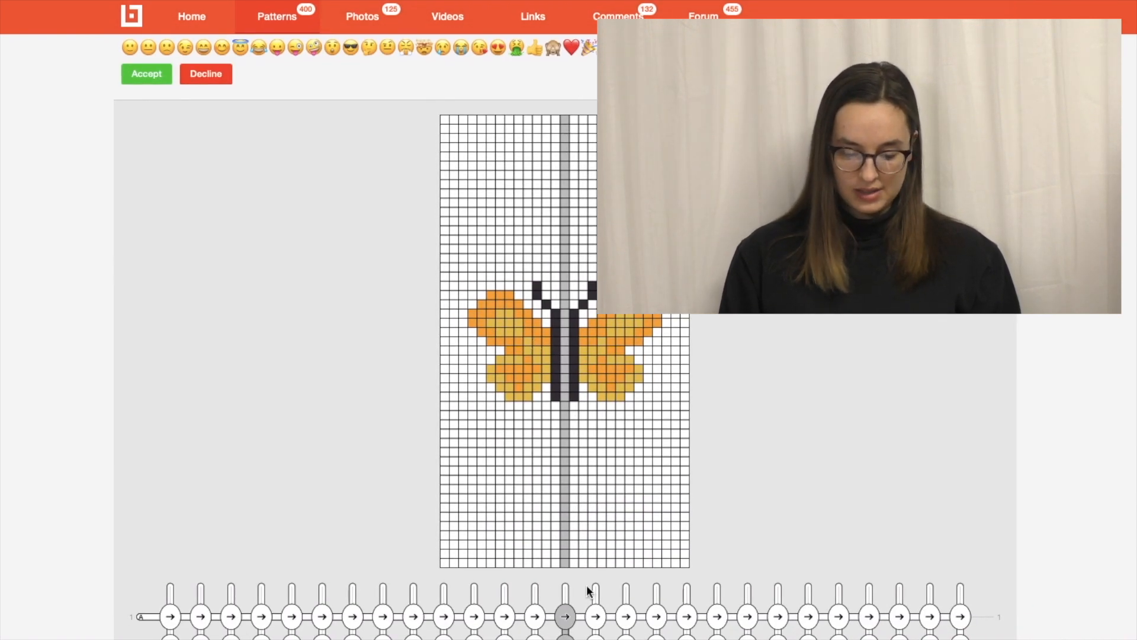
{"action": "scroll", "coordinate": [570, 500], "scroll_direction": "up", "scroll_amount": 7}
{"action": "scroll", "coordinate": [195, 225], "scroll_direction": "down", "scroll_amount": 5}
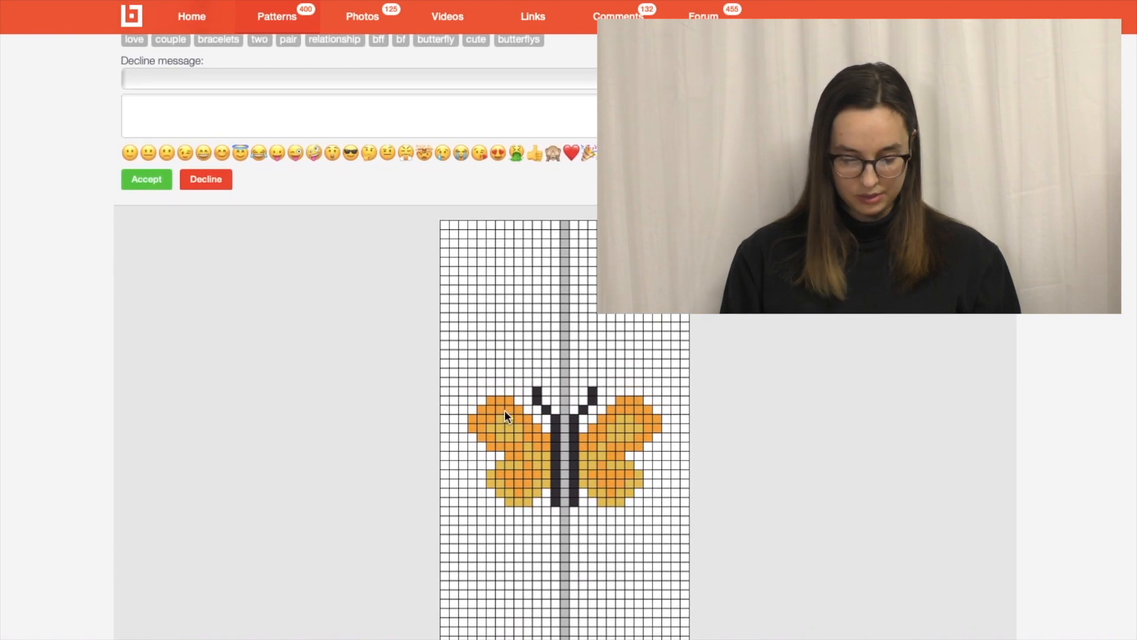
{"action": "scroll", "coordinate": [499, 409], "scroll_direction": "up", "scroll_amount": 5}
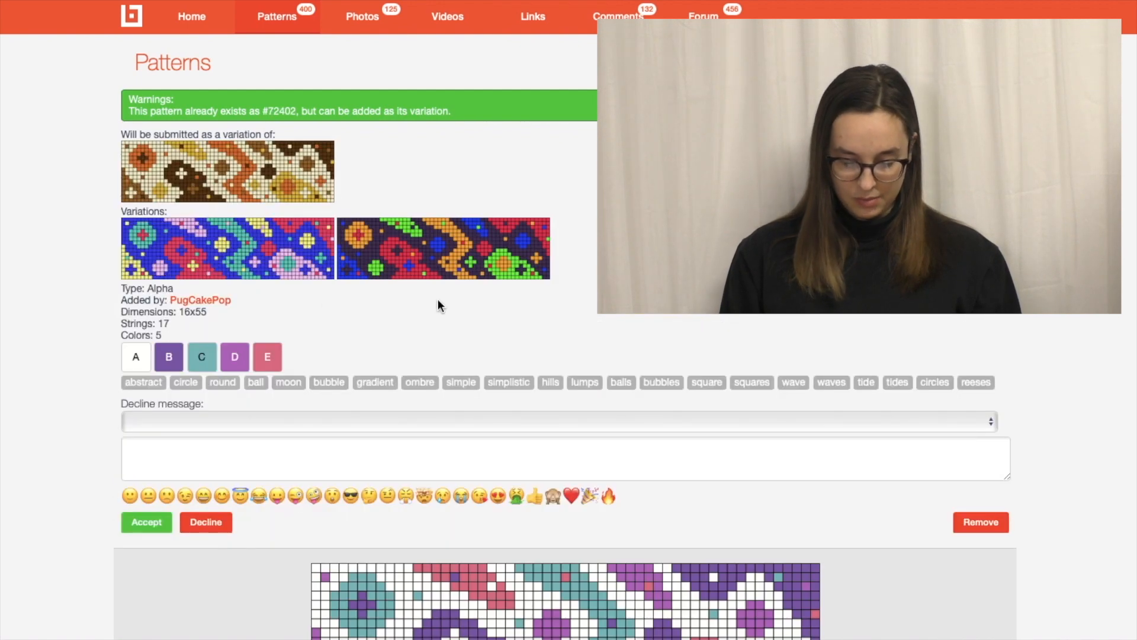
- Check the 16x55 alpha pattern against the original #72402 and its variations, and accept it as a variation
{"action": "scroll", "coordinate": [437, 305], "scroll_direction": "down", "scroll_amount": 3}
{"action": "scroll", "coordinate": [437, 301], "scroll_direction": "up", "scroll_amount": 3}
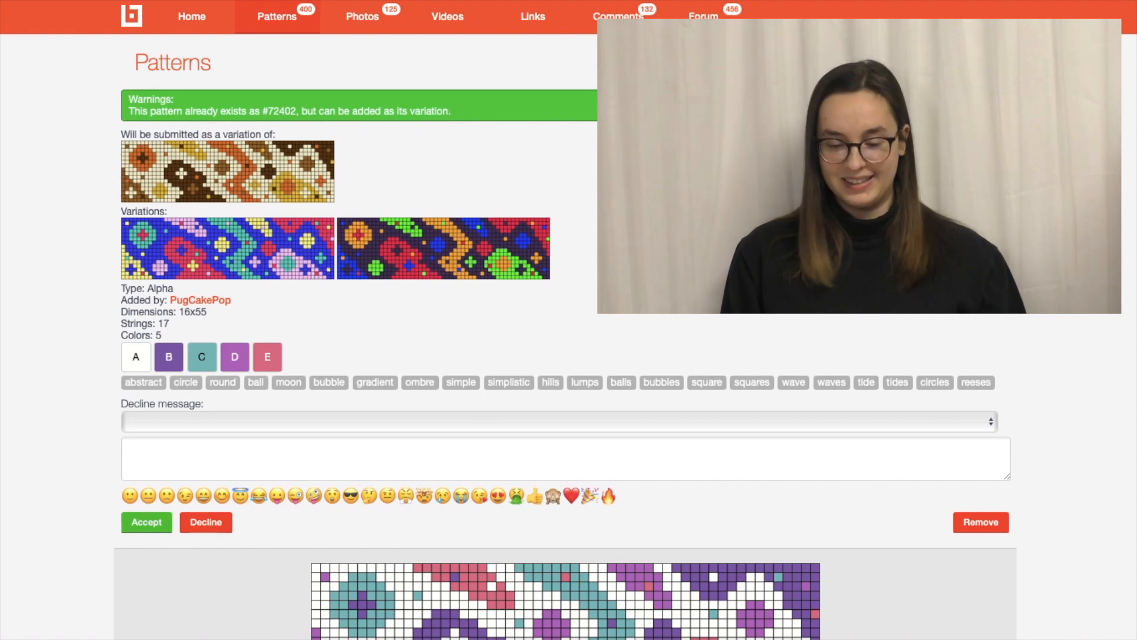
{"action": "left_click", "coordinate": [147, 522]}
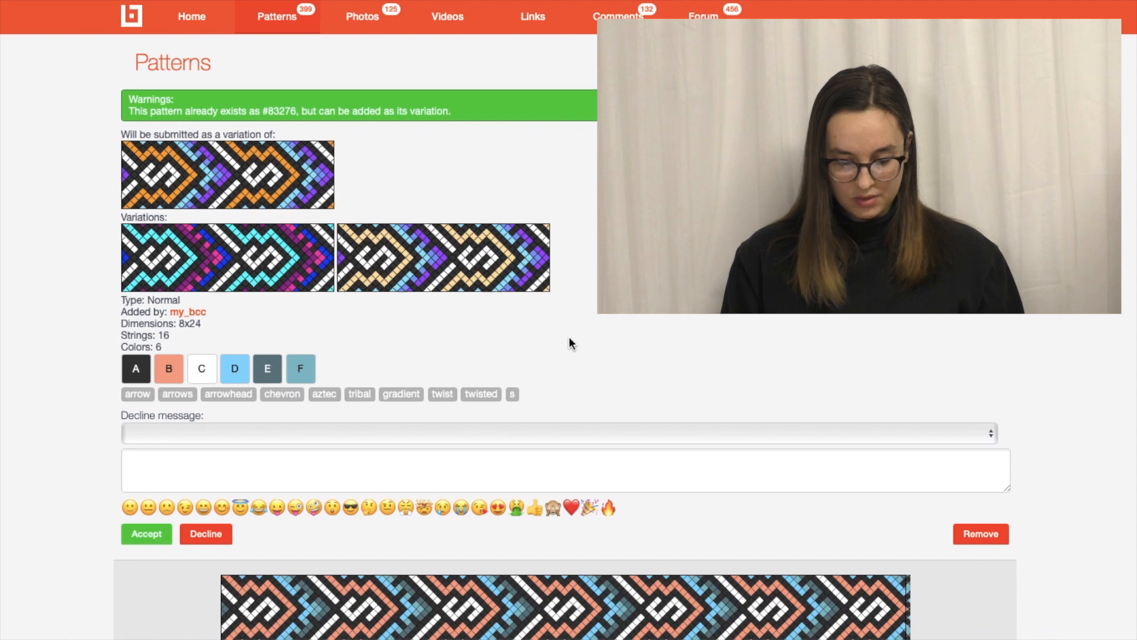
- Compare the 8x24 arrow pattern's preview and colors with the original #83276 and its existing variations
{"action": "scroll", "coordinate": [570, 337], "scroll_direction": "down", "scroll_amount": 5}
{"action": "scroll", "coordinate": [581, 252], "scroll_direction": "up", "scroll_amount": 5}
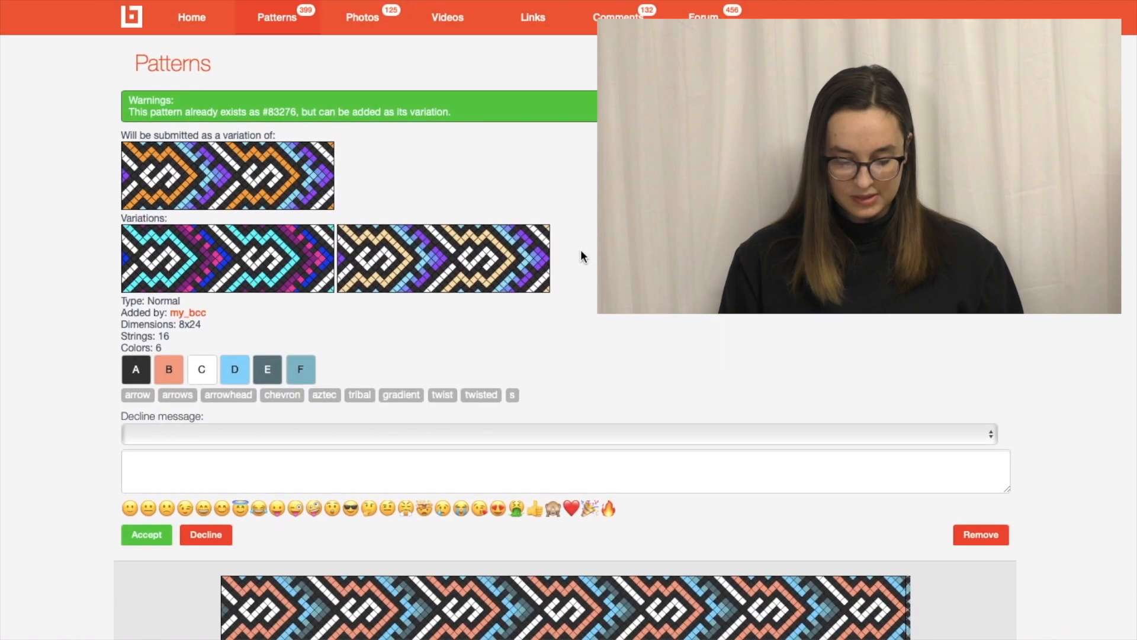
{"action": "scroll", "coordinate": [563, 300], "scroll_direction": "down", "scroll_amount": 1}
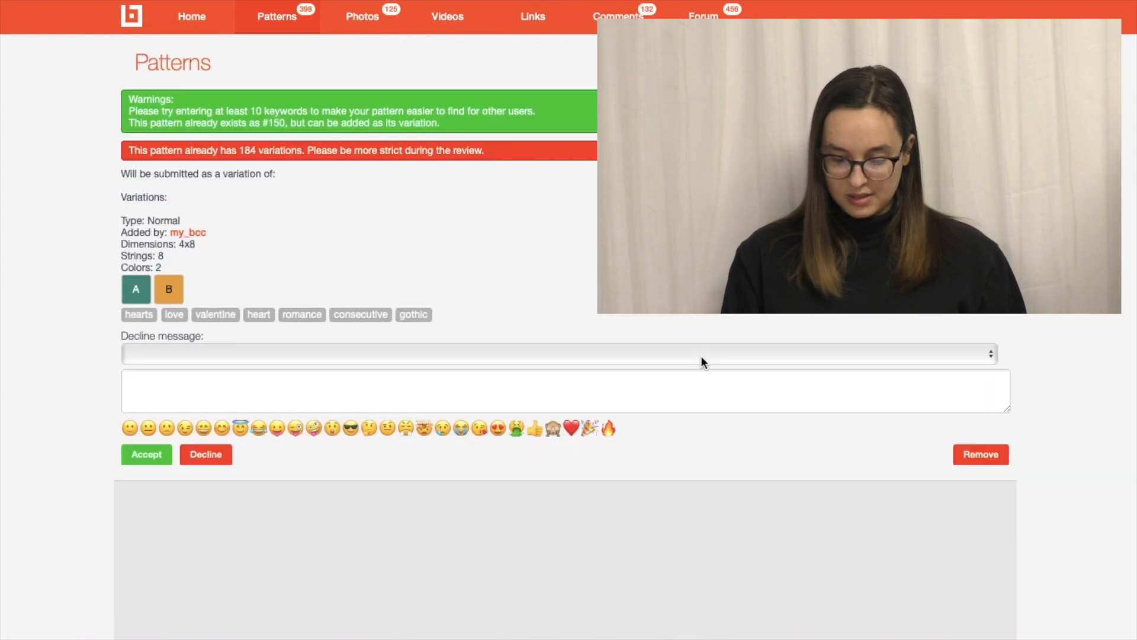
- Compare the 4x8 hearts pattern's preview and two colors with the original #150 and its existing variations
{"action": "scroll", "coordinate": [336, 483], "scroll_direction": "down", "scroll_amount": 1}
{"action": "scroll", "coordinate": [335, 481], "scroll_direction": "down", "scroll_amount": 15}
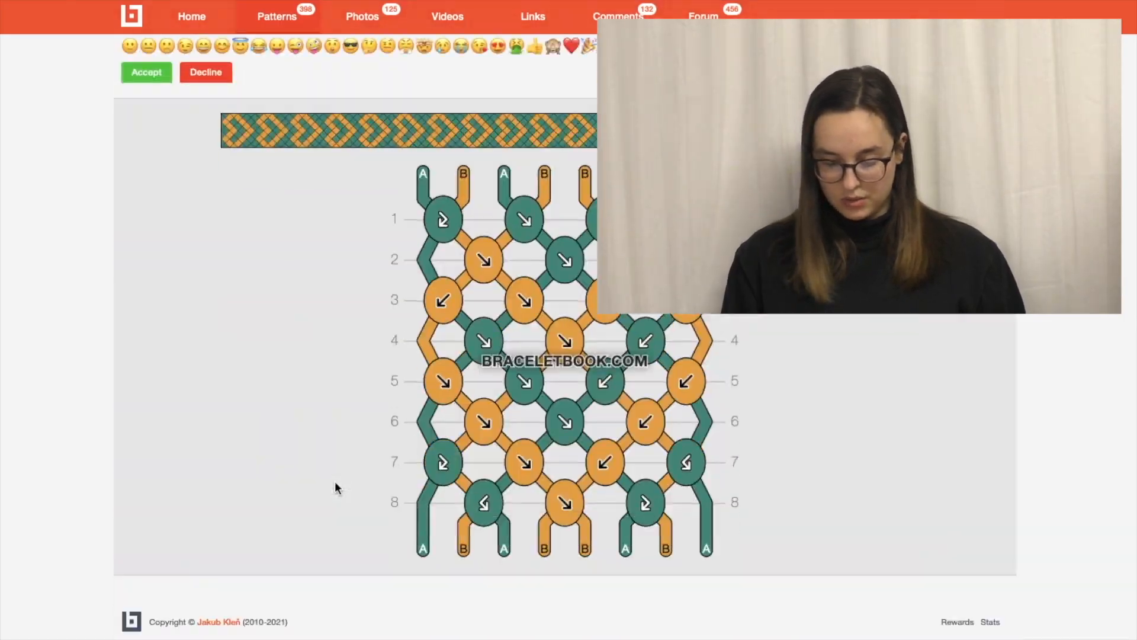
{"action": "scroll", "coordinate": [335, 481], "scroll_direction": "up", "scroll_amount": 5}
{"action": "scroll", "coordinate": [515, 259], "scroll_direction": "up", "scroll_amount": 8}
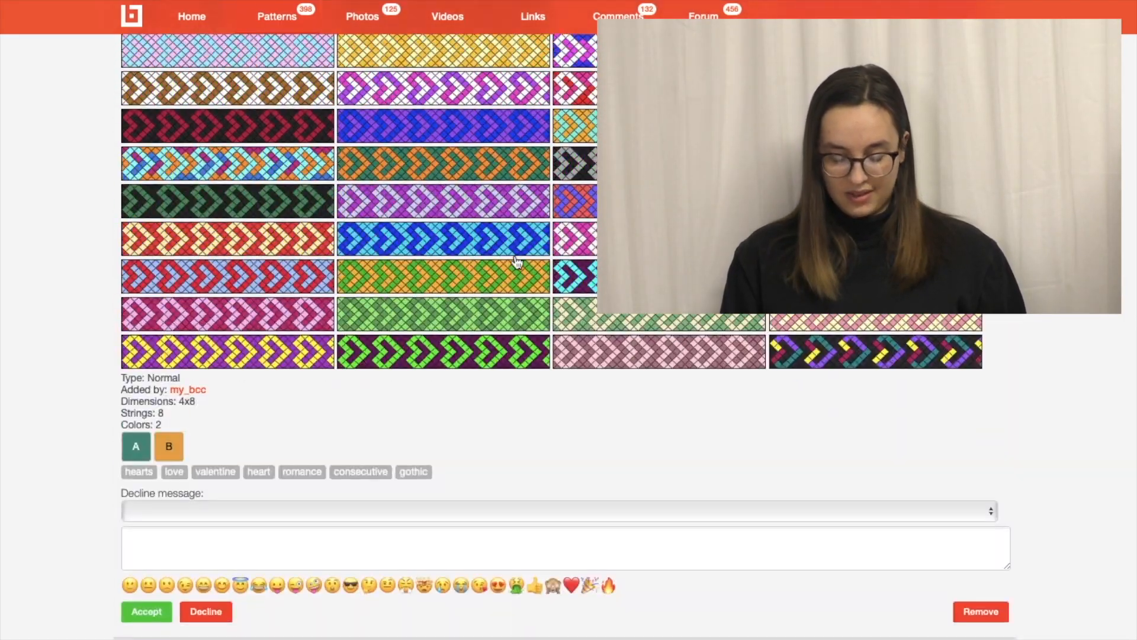
{"action": "scroll", "coordinate": [507, 167], "scroll_direction": "up", "scroll_amount": 3}
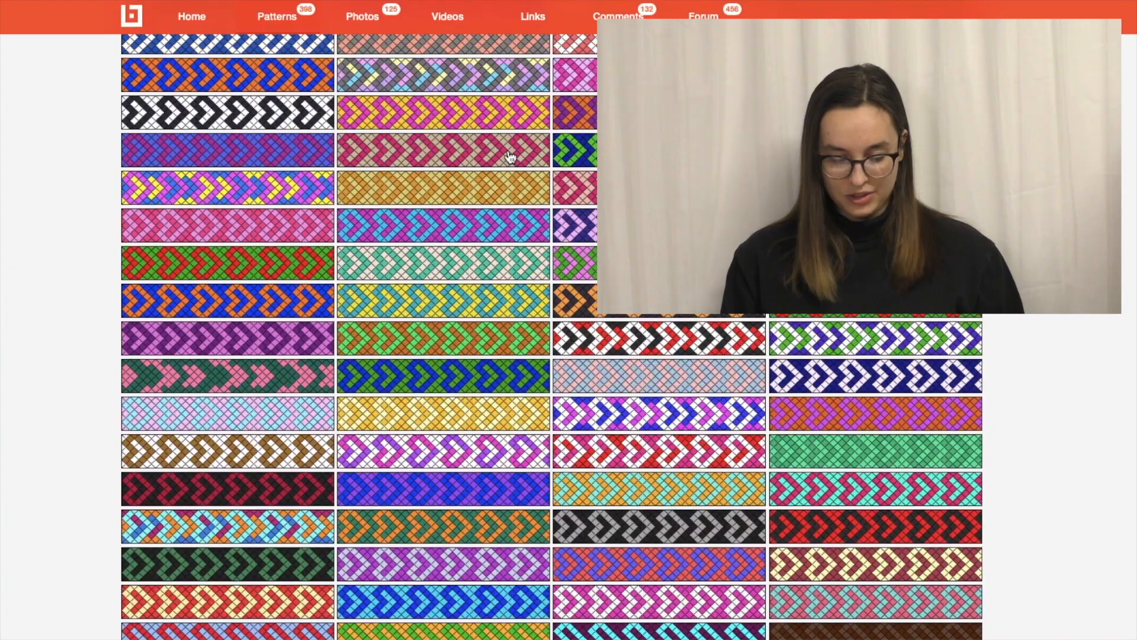
{"action": "scroll", "coordinate": [509, 155], "scroll_direction": "down", "scroll_amount": 10}
{"action": "scroll", "coordinate": [508, 155], "scroll_direction": "up", "scroll_amount": 20}
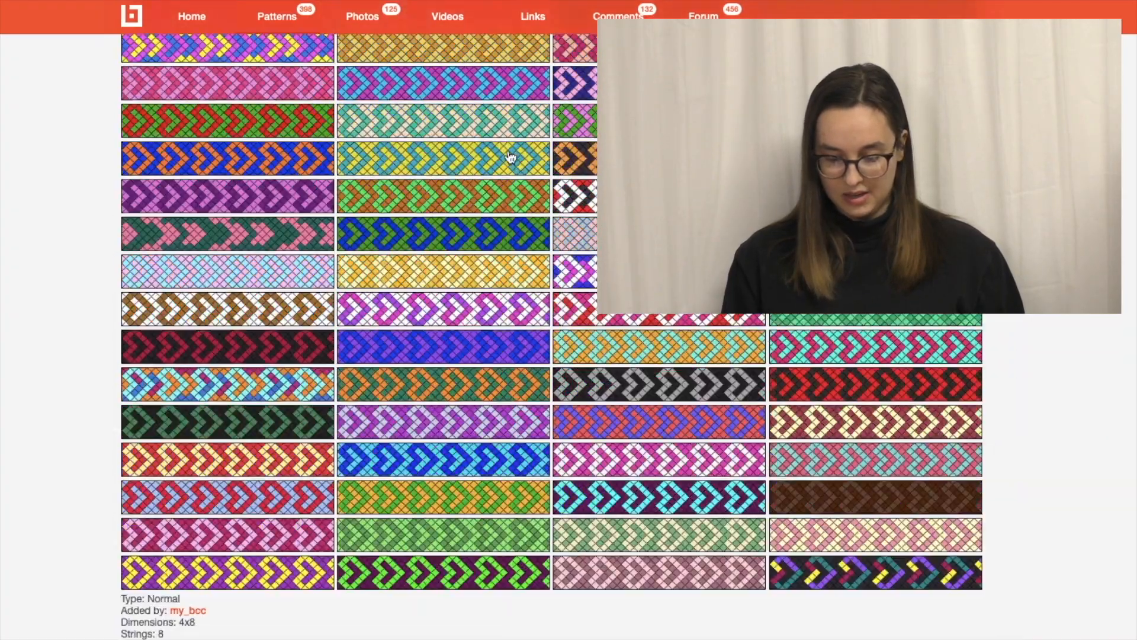
{"action": "scroll", "coordinate": [534, 218], "scroll_direction": "up", "scroll_amount": 15}
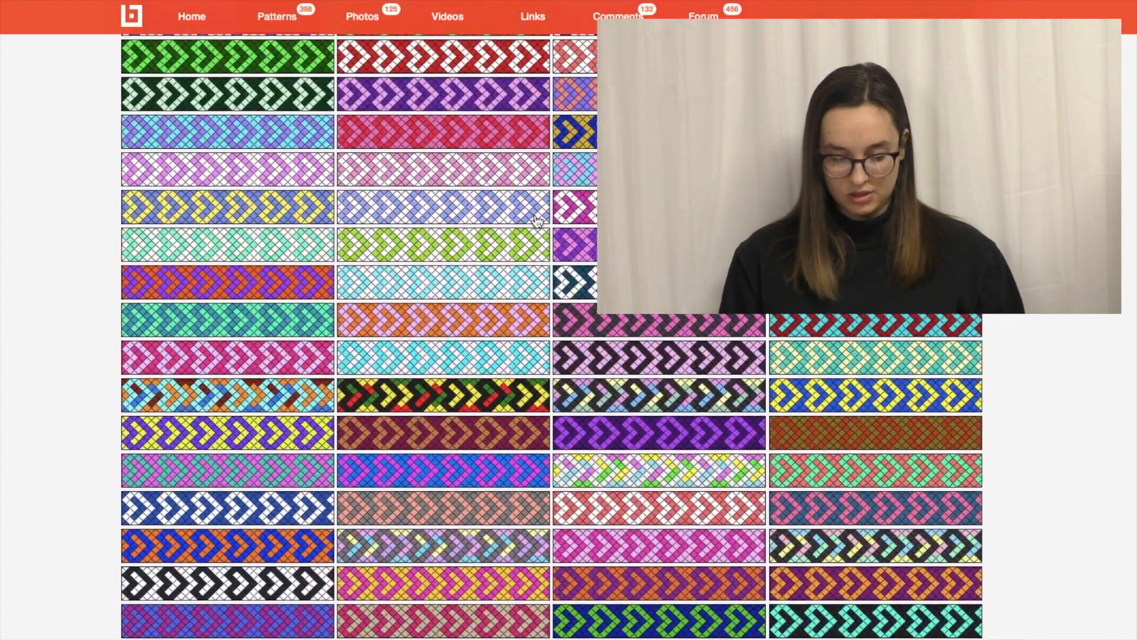
{"action": "scroll", "coordinate": [537, 222], "scroll_direction": "up", "scroll_amount": 15}
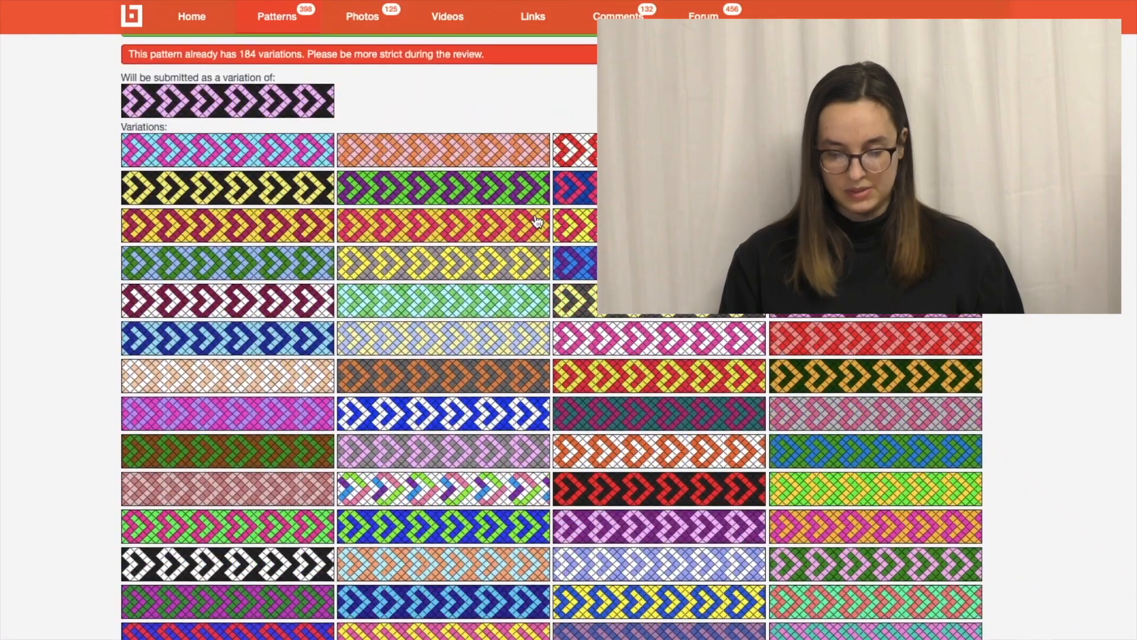
{"action": "scroll", "coordinate": [540, 419], "scroll_direction": "down", "scroll_amount": 15}
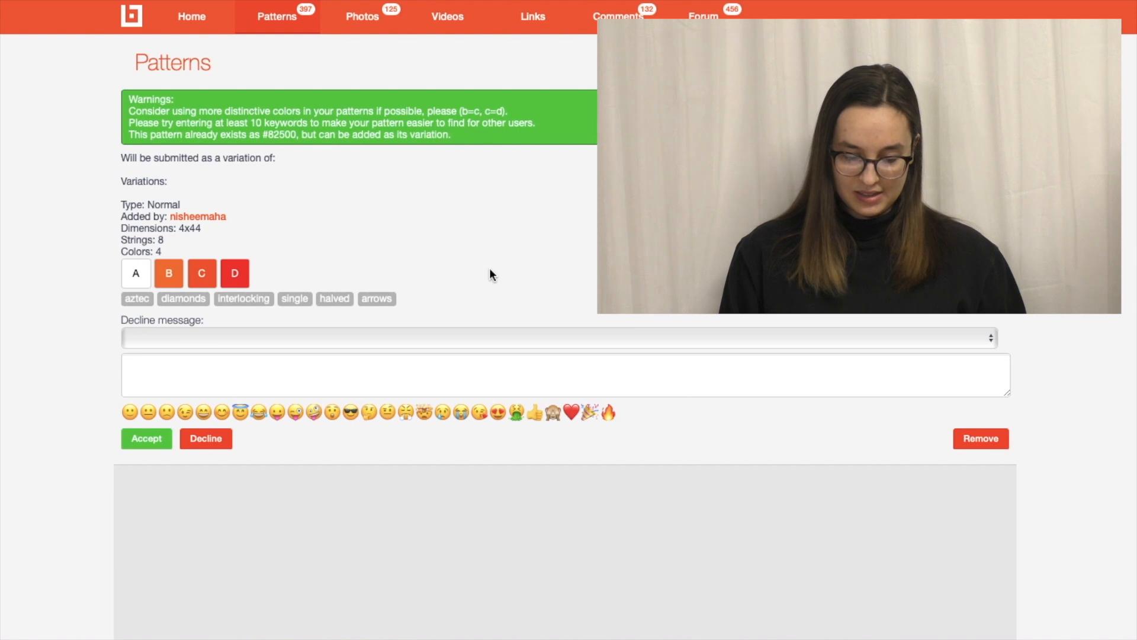
- Check the 4x44 aztec pattern against #82500 and its variations, and decline it with the message about using more distinctive colors (b=c, c=d)
{"action": "scroll", "coordinate": [409, 231], "scroll_direction": "down", "scroll_amount": 3}
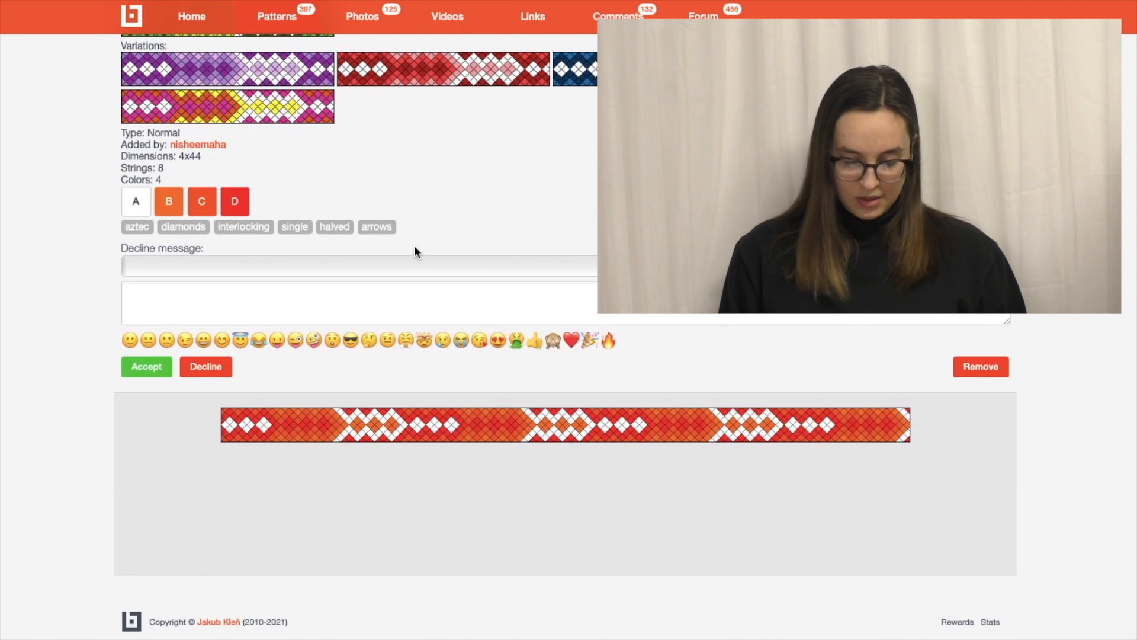
{"action": "scroll", "coordinate": [414, 251], "scroll_direction": "up", "scroll_amount": 2}
{"action": "scroll", "coordinate": [415, 252], "scroll_direction": "up", "scroll_amount": 2}
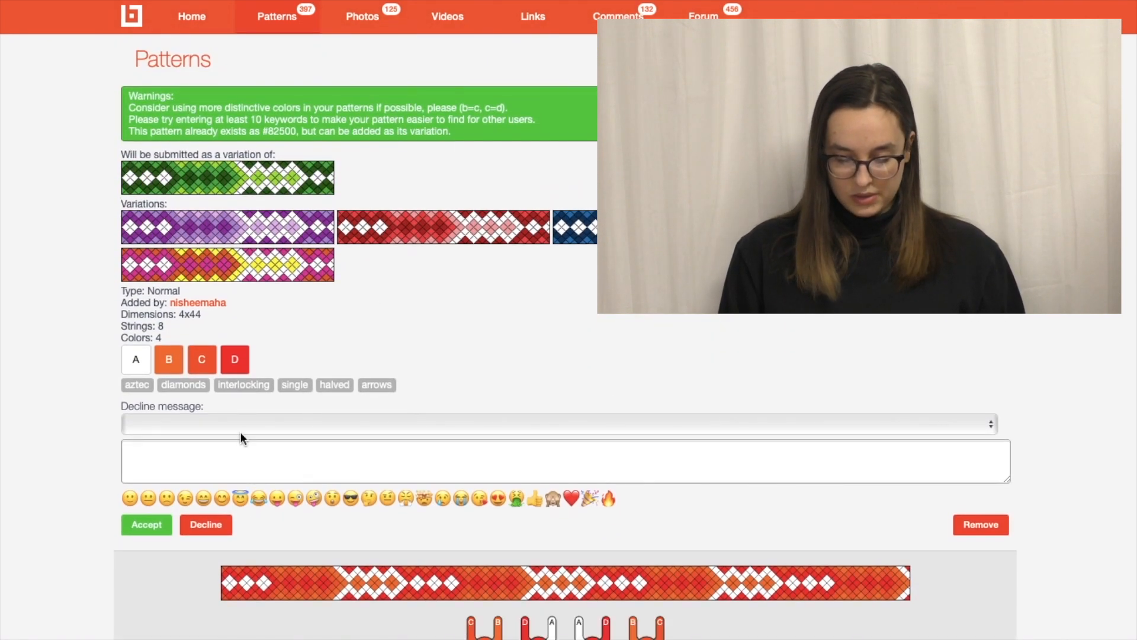
{"action": "scroll", "coordinate": [431, 376], "scroll_direction": "down", "scroll_amount": 2}
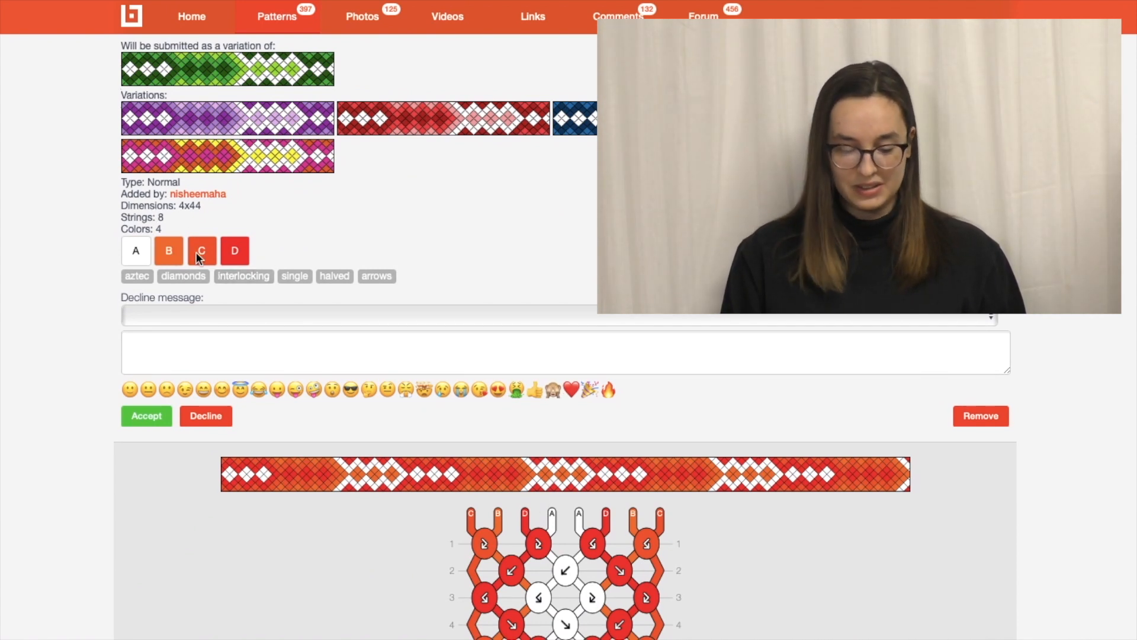
{"action": "scroll", "coordinate": [231, 284], "scroll_direction": "up", "scroll_amount": 1}
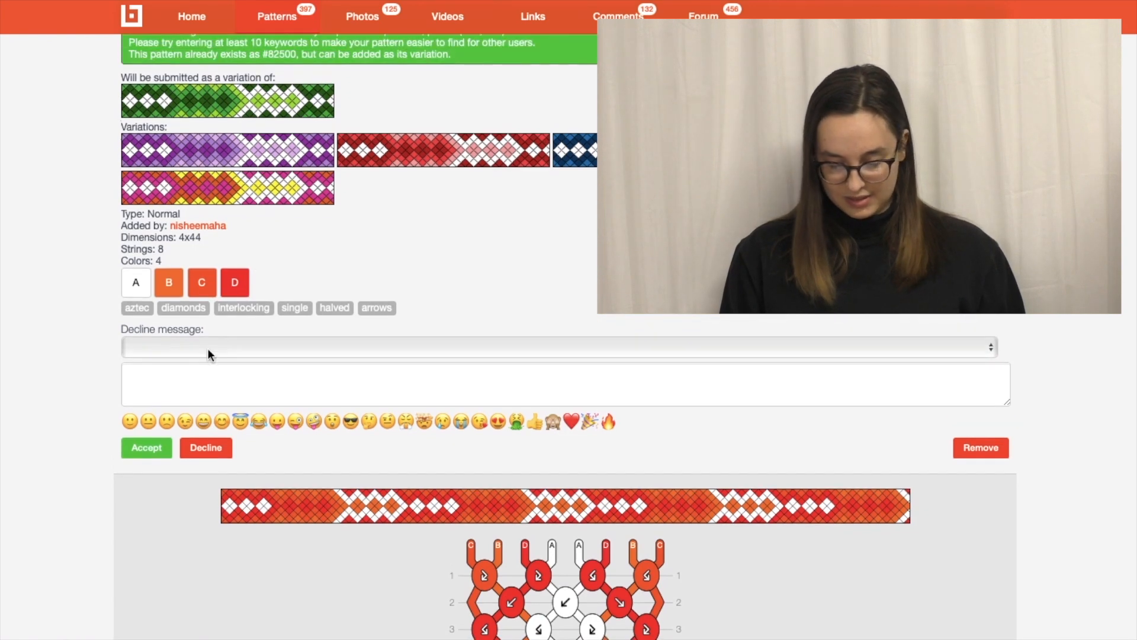
{"action": "left_click", "coordinate": [202, 344]}
{"action": "scroll", "coordinate": [227, 587], "scroll_direction": "down", "scroll_amount": 3}
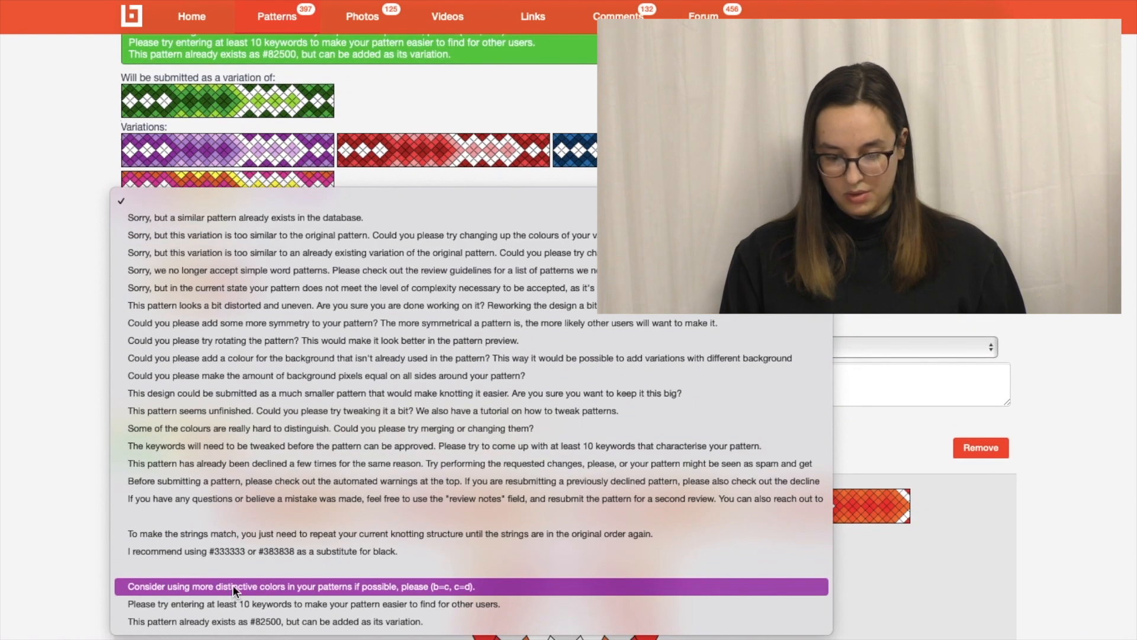
{"action": "left_click", "coordinate": [233, 585]}
{"action": "left_click", "coordinate": [210, 447]}
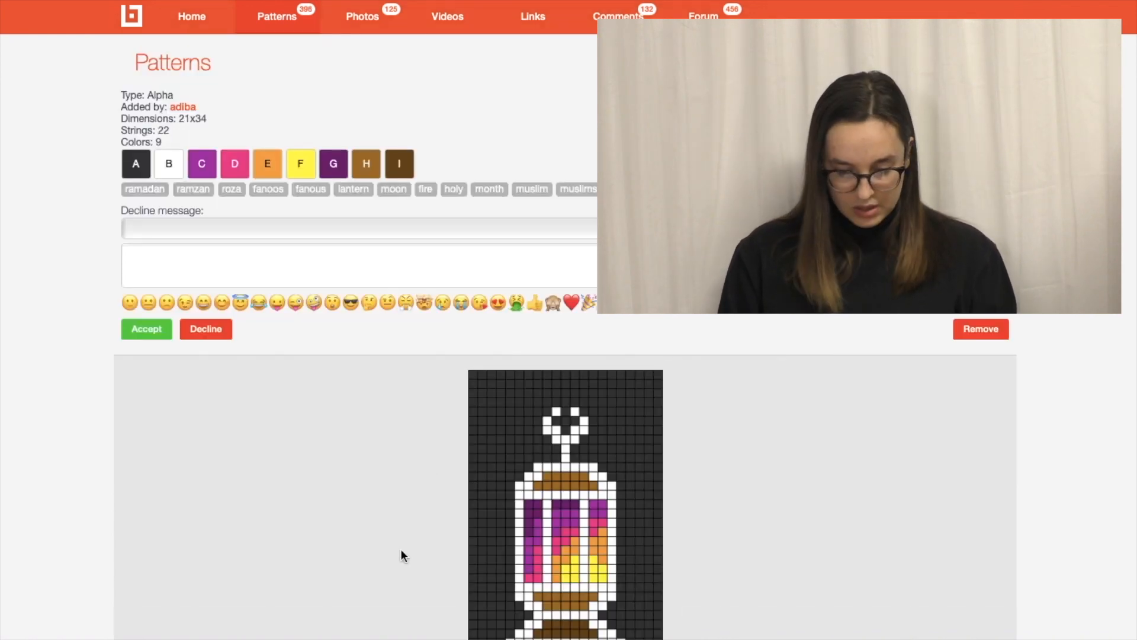
- Examine the 21x34 Ramadan lantern alpha pattern's preview, colors and tags, and compare it with Google image results for "roza fanous"
{"action": "scroll", "coordinate": [401, 548], "scroll_direction": "down", "scroll_amount": 3}
{"action": "scroll", "coordinate": [400, 549], "scroll_direction": "up", "scroll_amount": 3}
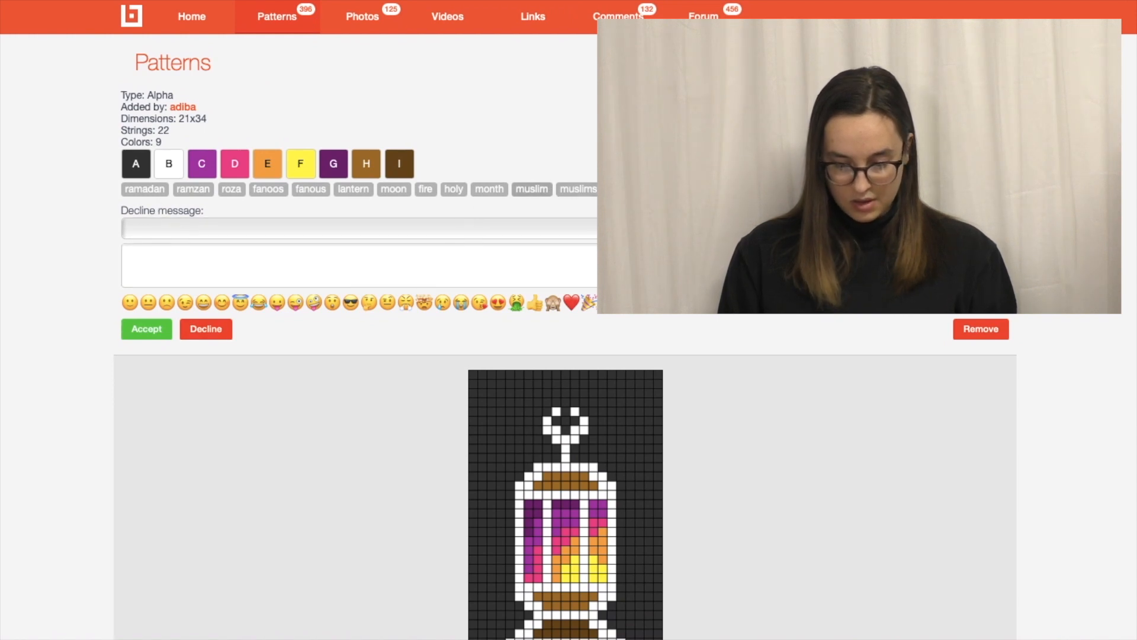
{"action": "scroll", "coordinate": [377, 232], "scroll_direction": "down", "scroll_amount": 5}
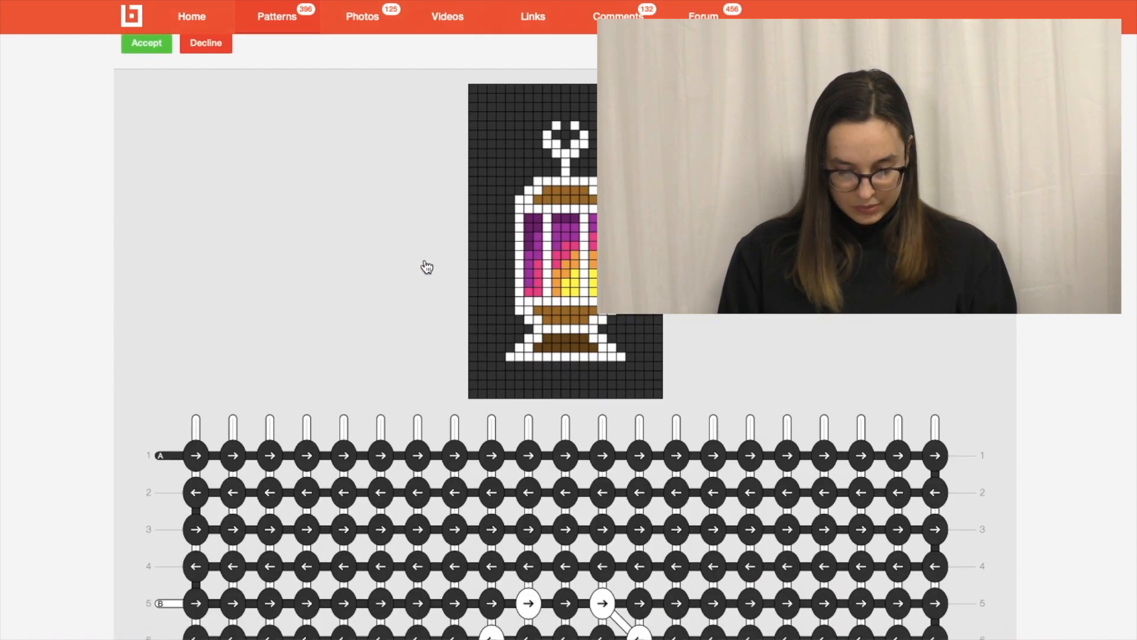
{"action": "scroll", "coordinate": [425, 263], "scroll_direction": "up", "scroll_amount": 5}
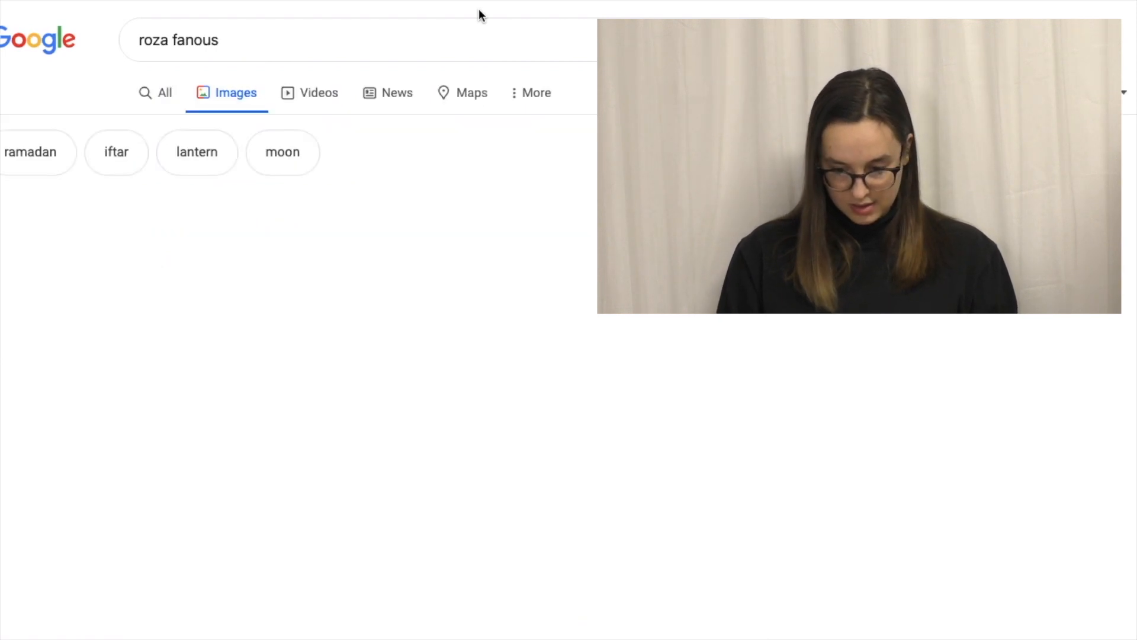
{"action": "scroll", "coordinate": [432, 365], "scroll_direction": "down", "scroll_amount": 5}
{"action": "scroll", "coordinate": [432, 365], "scroll_direction": "up", "scroll_amount": 4}
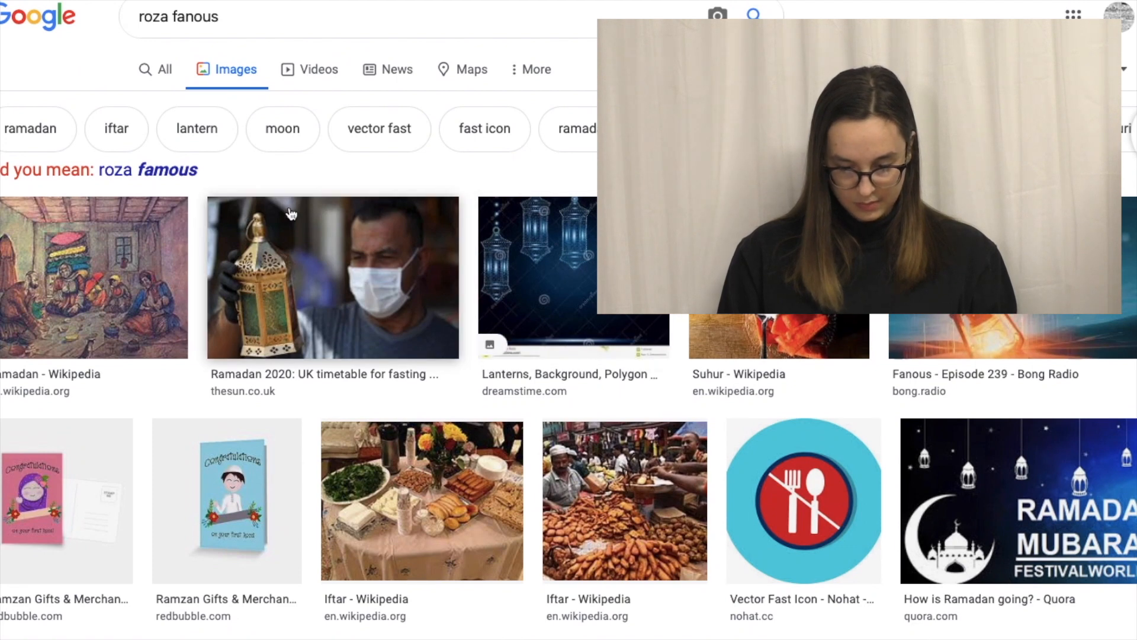
{"action": "left_click", "coordinate": [457, 0]}
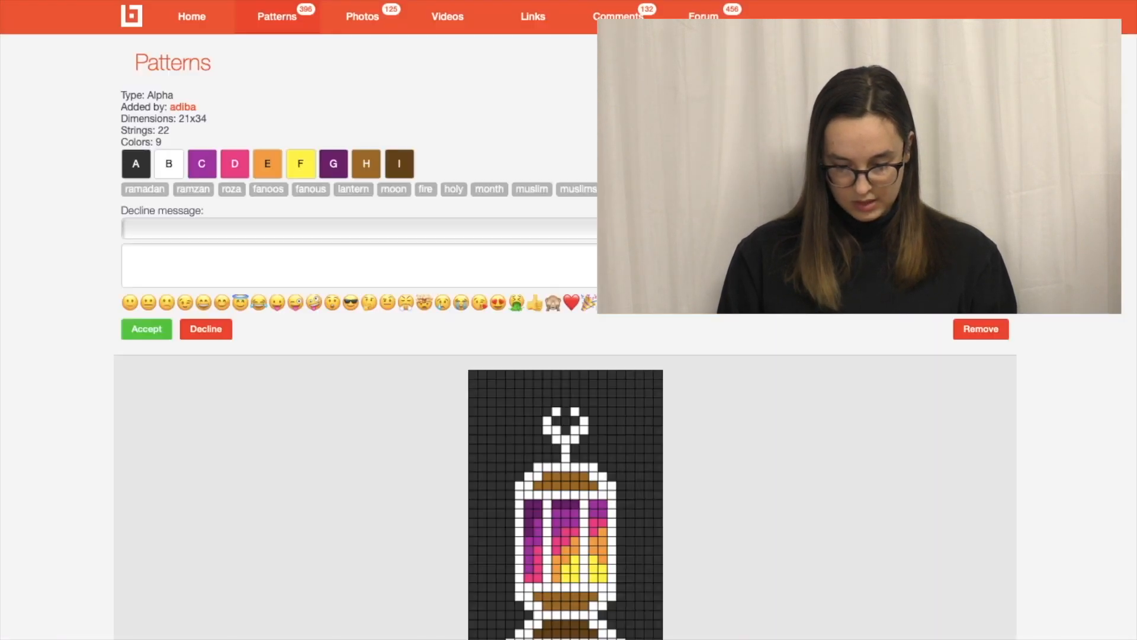
{"action": "scroll", "coordinate": [507, 454], "scroll_direction": "down", "scroll_amount": 3}
{"action": "scroll", "coordinate": [463, 311], "scroll_direction": "up", "scroll_amount": 2}
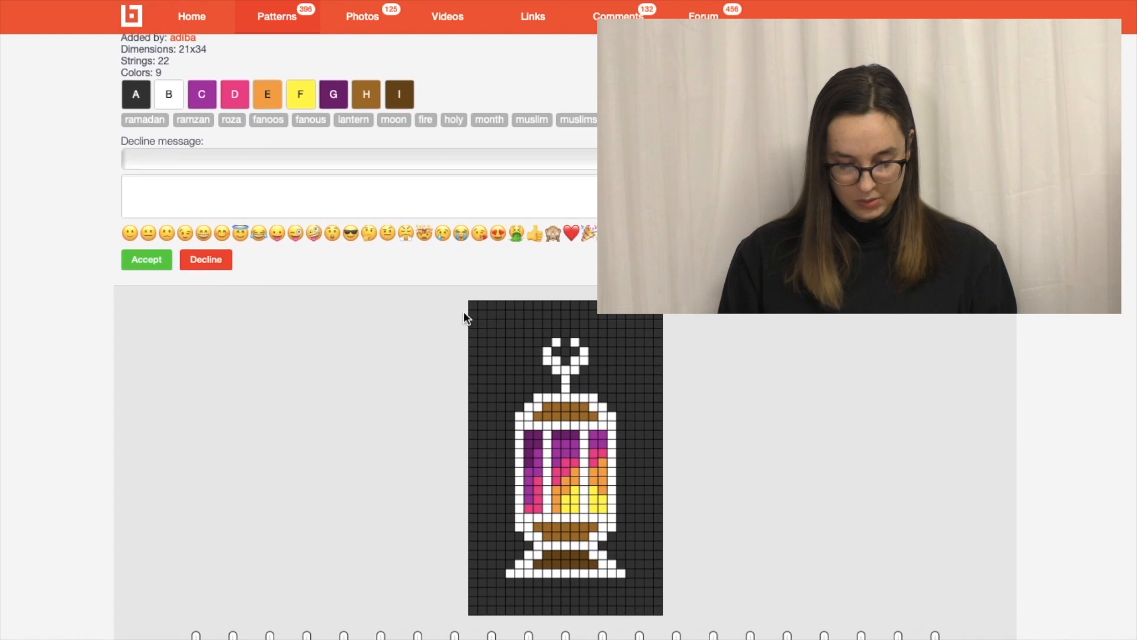
{"action": "scroll", "coordinate": [432, 311], "scroll_direction": "down", "scroll_amount": 2}
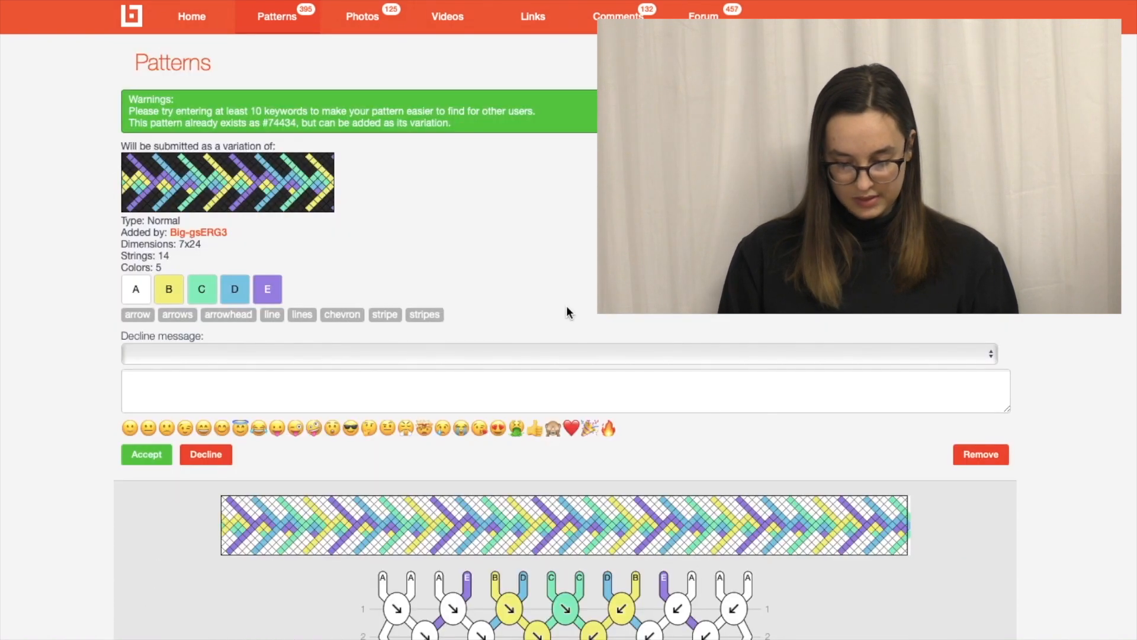
- Compare the 7x24 arrow pattern with the original #74434, and the 11x8 braid pattern with #16667 and its variations
{"action": "scroll", "coordinate": [569, 255], "scroll_direction": "down", "scroll_amount": 3}
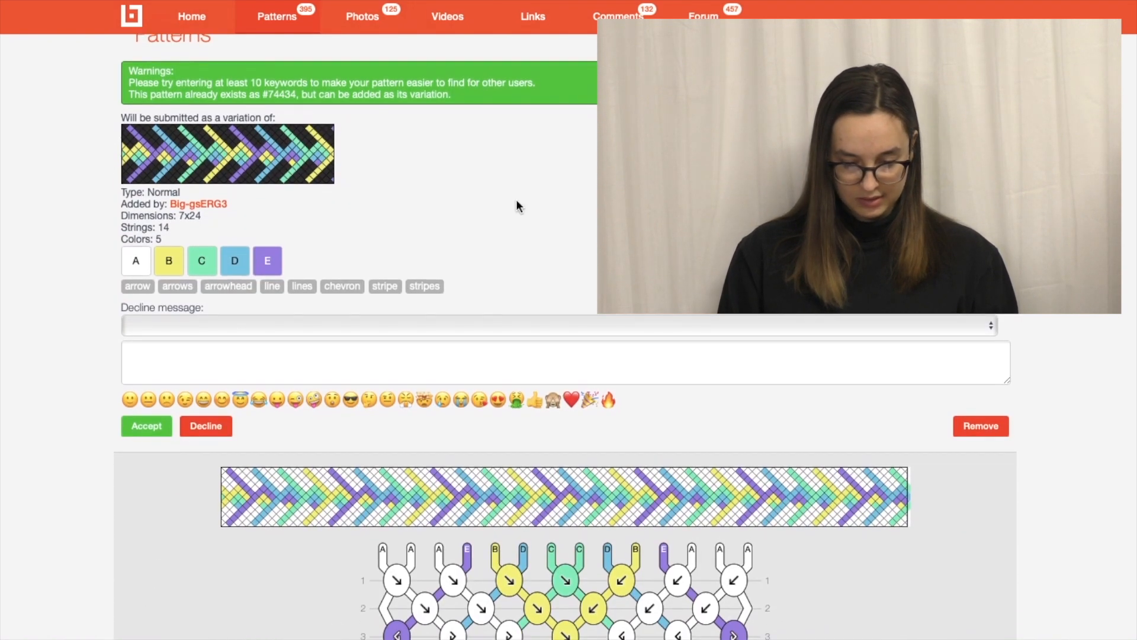
{"action": "scroll", "coordinate": [516, 201], "scroll_direction": "up", "scroll_amount": 3}
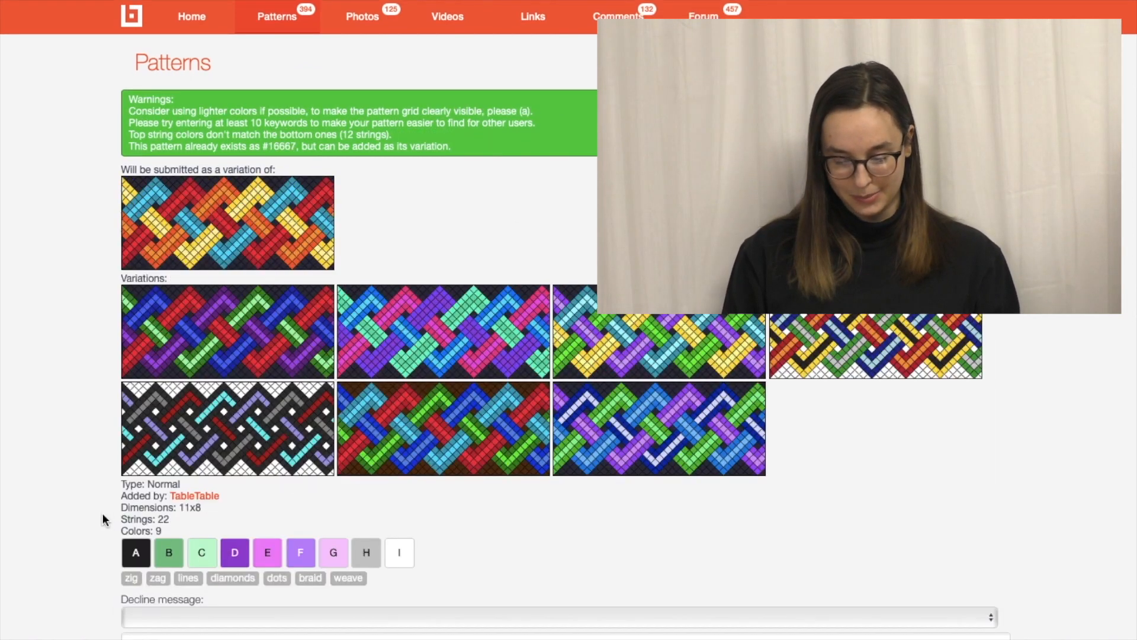
{"action": "scroll", "coordinate": [236, 489], "scroll_direction": "down", "scroll_amount": 8}
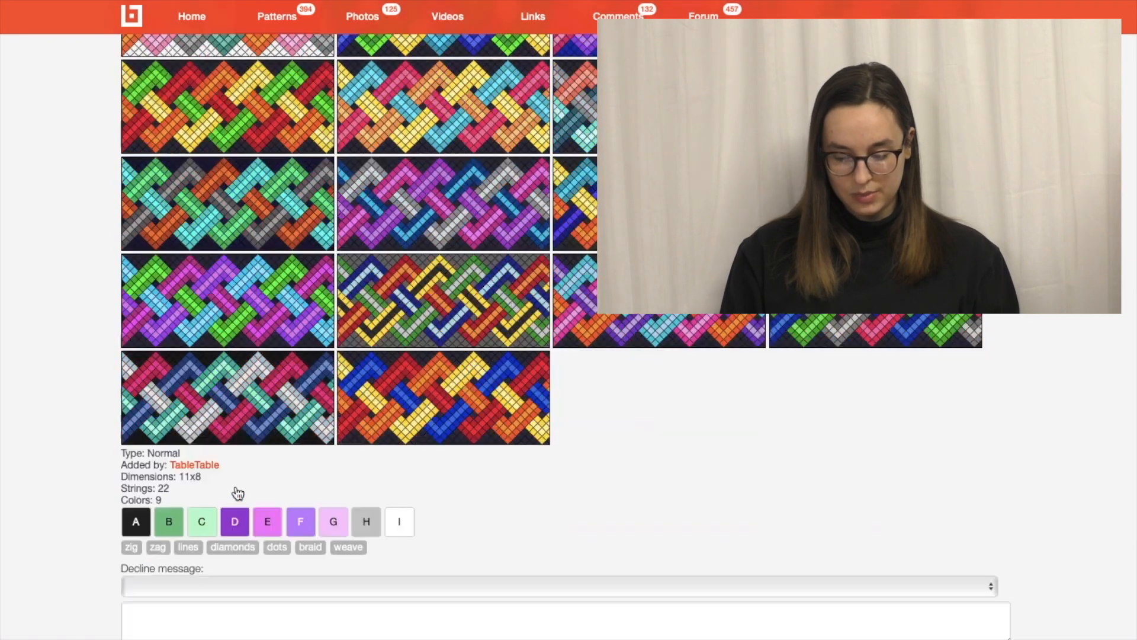
{"action": "scroll", "coordinate": [236, 486], "scroll_direction": "up", "scroll_amount": 10}
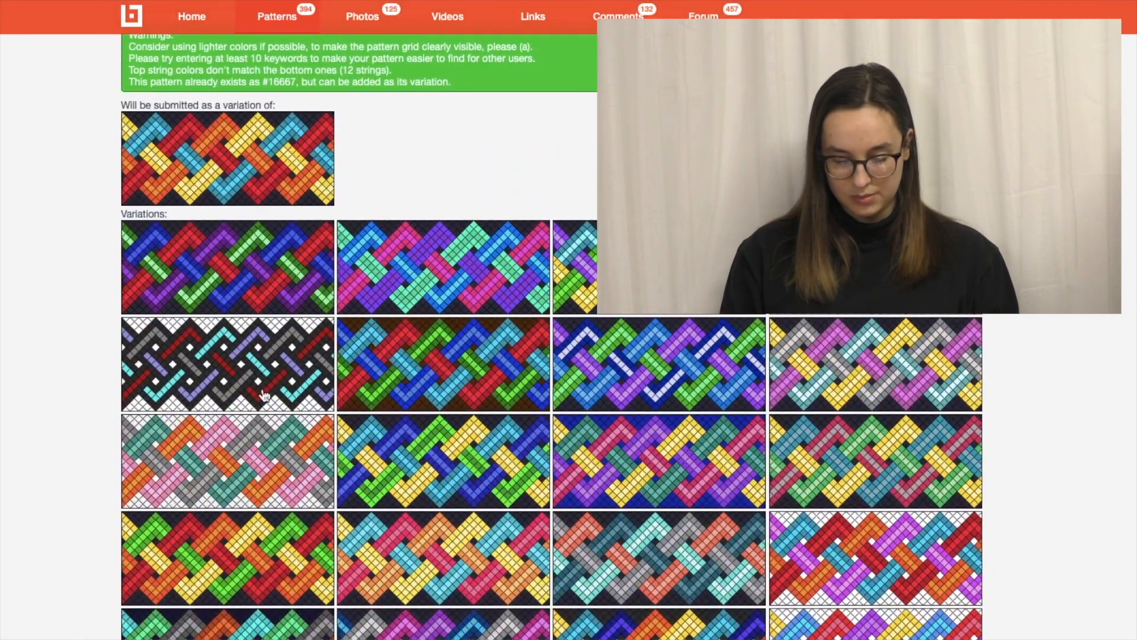
{"action": "scroll", "coordinate": [279, 336], "scroll_direction": "down", "scroll_amount": 7}
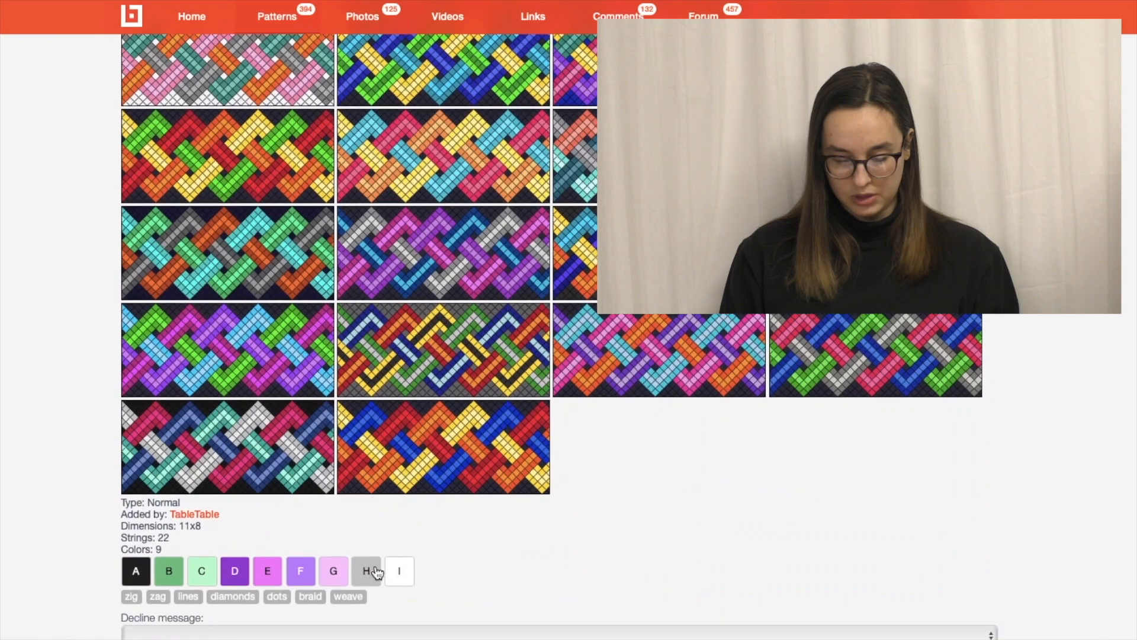
{"action": "scroll", "coordinate": [431, 603], "scroll_direction": "down", "scroll_amount": 5}
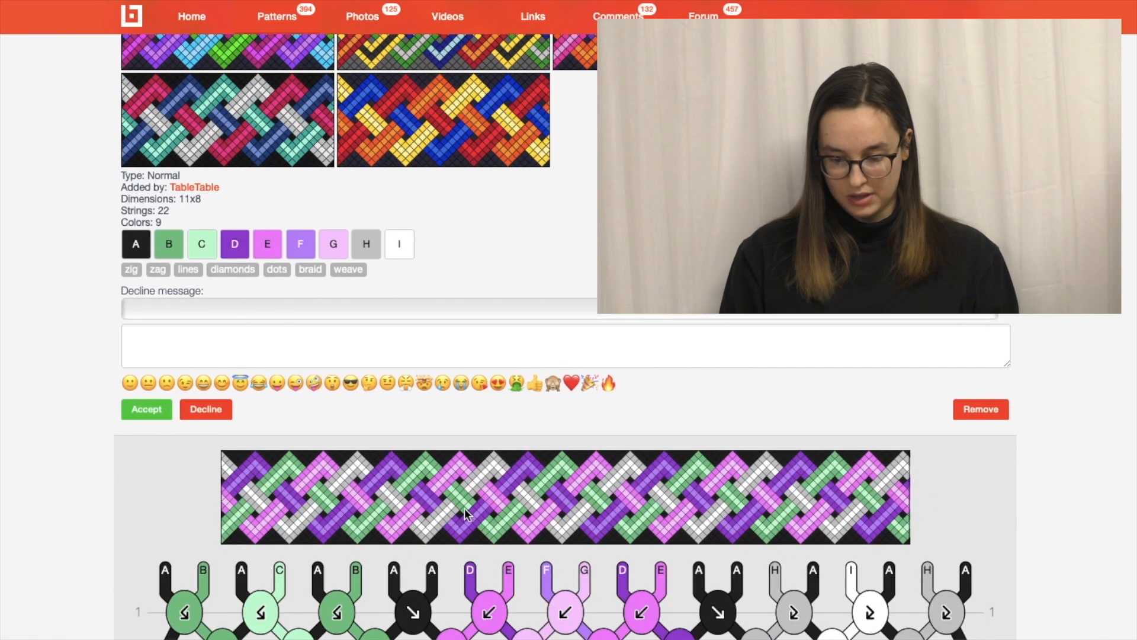
{"action": "scroll", "coordinate": [611, 401], "scroll_direction": "up", "scroll_amount": 8}
{"action": "scroll", "coordinate": [619, 403], "scroll_direction": "down", "scroll_amount": 8}
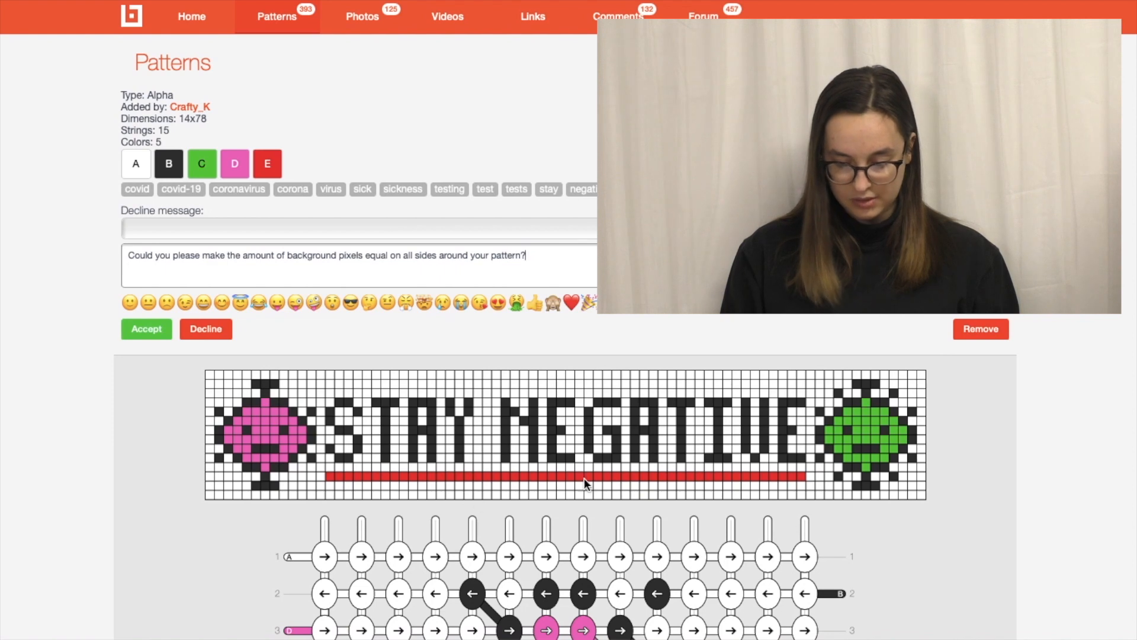
- Remove the 14x78 "STAY NEGATIVE" alpha pattern from the review queue
{"action": "left_click", "coordinate": [981, 329]}
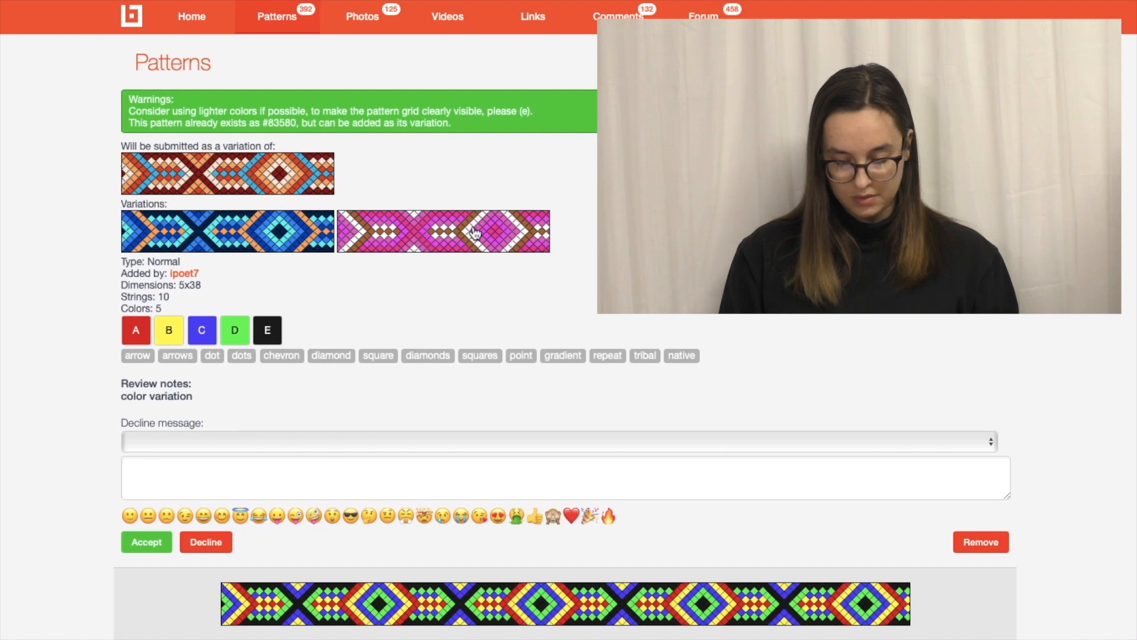
- Check the 5x38 tribal diamond pattern against #83580 and its variations, and choose the decline message about using lighter colors (e)
{"action": "scroll", "coordinate": [473, 231], "scroll_direction": "down", "scroll_amount": 5}
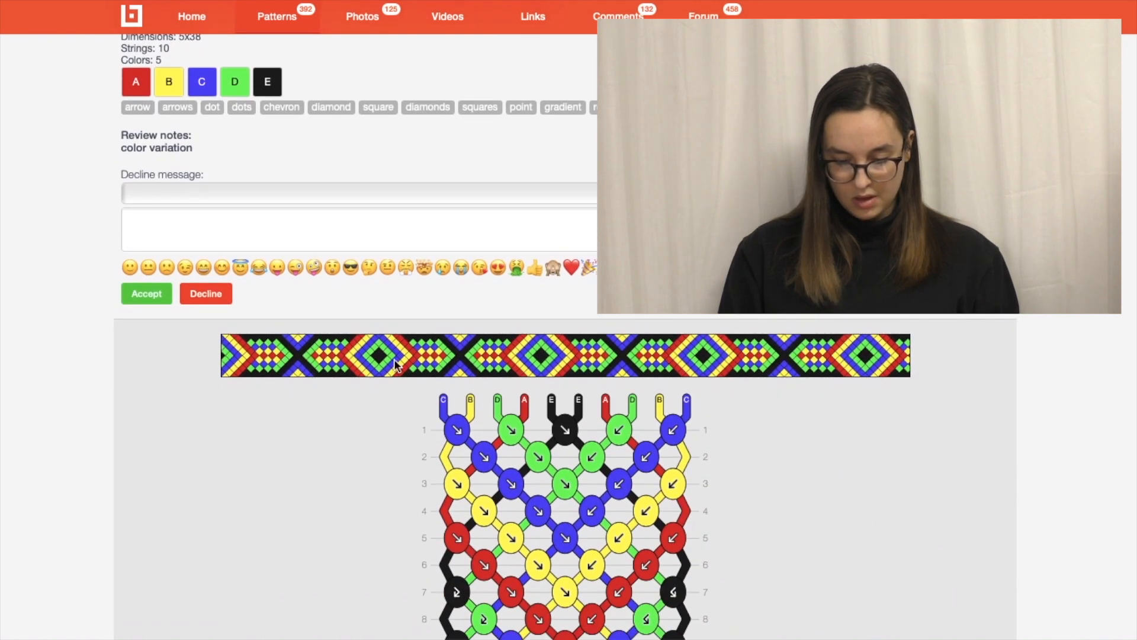
{"action": "scroll", "coordinate": [393, 363], "scroll_direction": "down", "scroll_amount": 1}
{"action": "scroll", "coordinate": [393, 362], "scroll_direction": "up", "scroll_amount": 4}
{"action": "scroll", "coordinate": [394, 362], "scroll_direction": "down", "scroll_amount": 5}
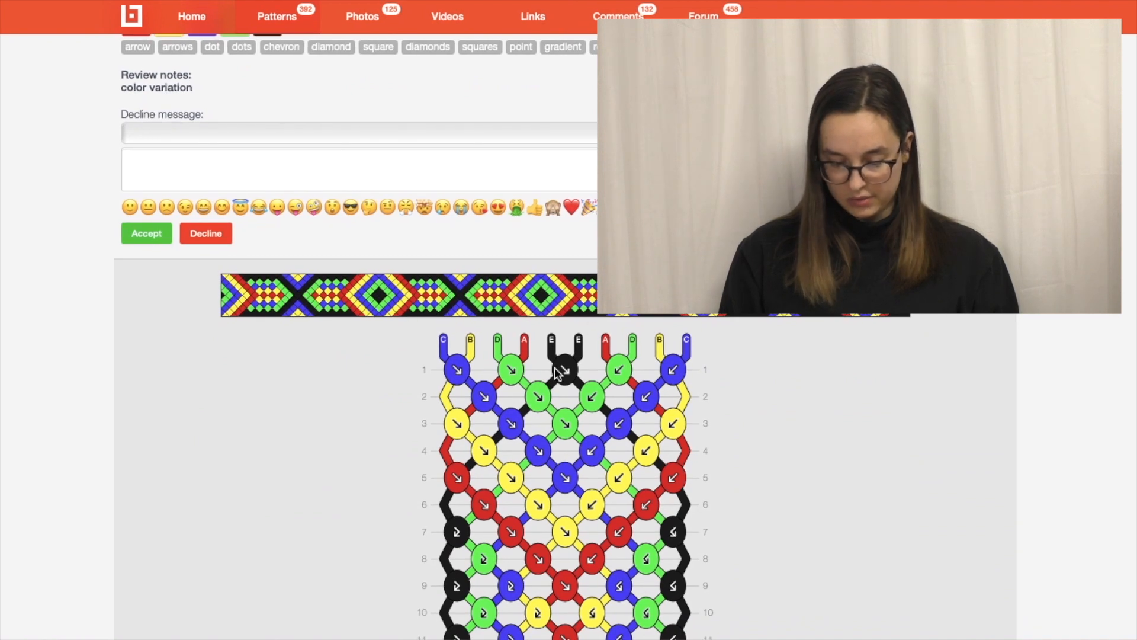
{"action": "scroll", "coordinate": [578, 346], "scroll_direction": "up", "scroll_amount": 1}
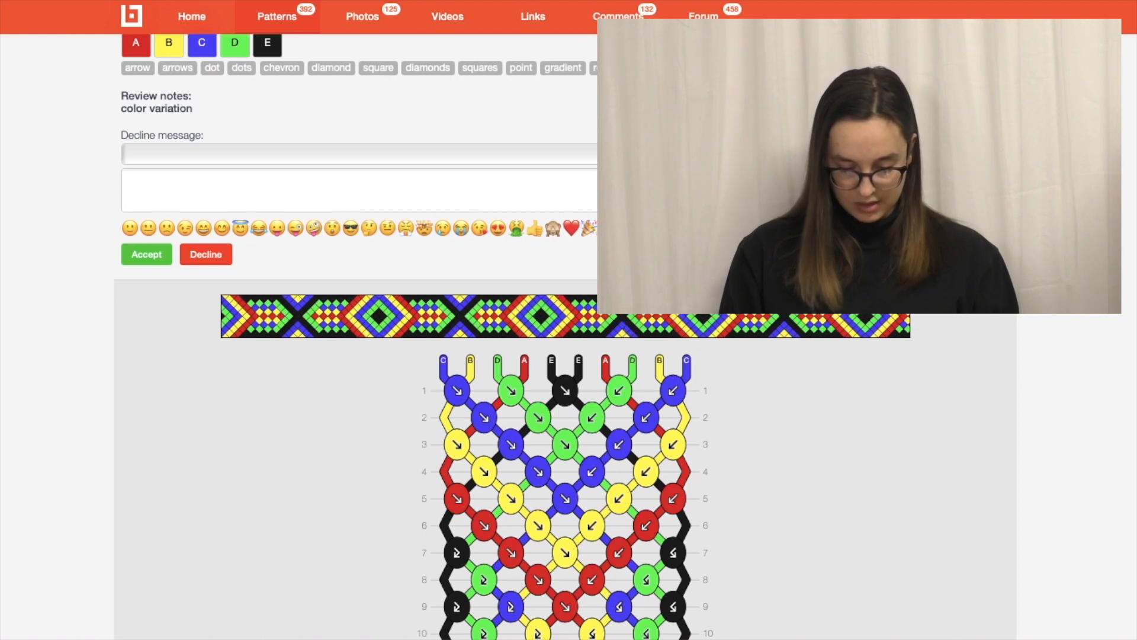
{"action": "scroll", "coordinate": [414, 282], "scroll_direction": "up", "scroll_amount": 4}
{"action": "left_click", "coordinate": [414, 279]}
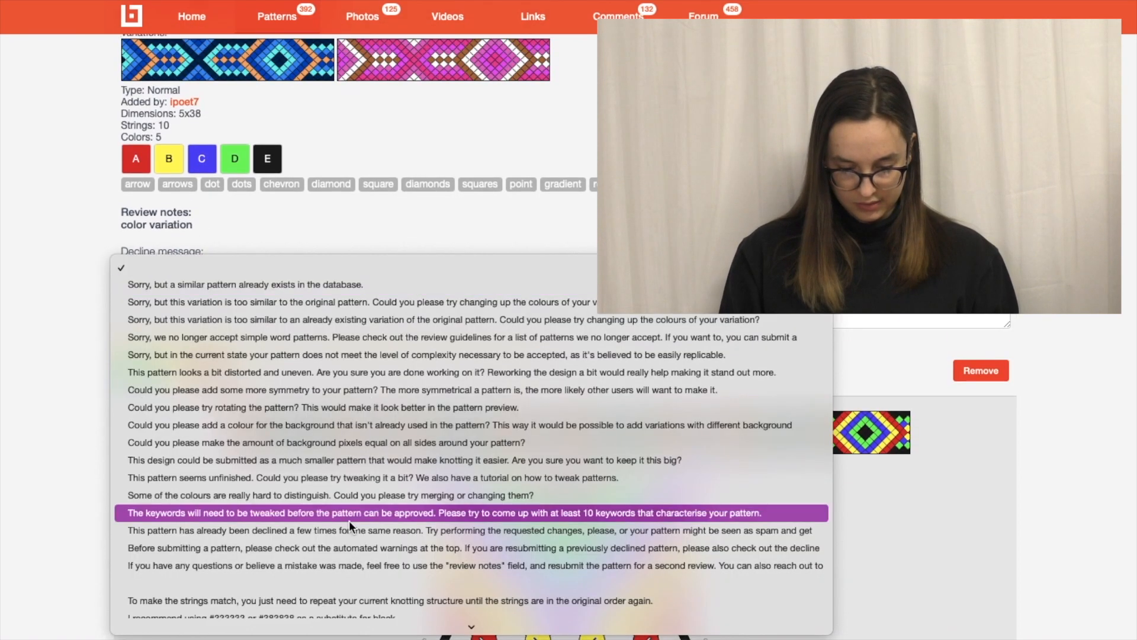
{"action": "left_click", "coordinate": [386, 595]}
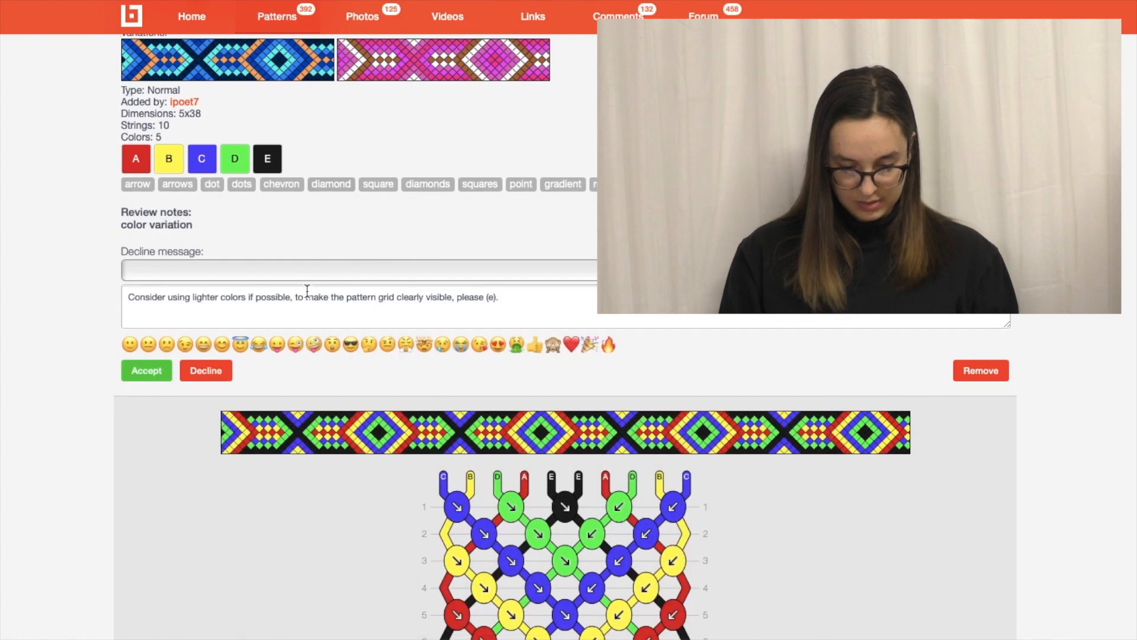
- Add the recommendation to use #333333 or #383838 as a substitute for black, and decline the 5x38 pattern
{"action": "left_click", "coordinate": [292, 273]}
{"action": "scroll", "coordinate": [261, 478], "scroll_direction": "down", "scroll_amount": 2}
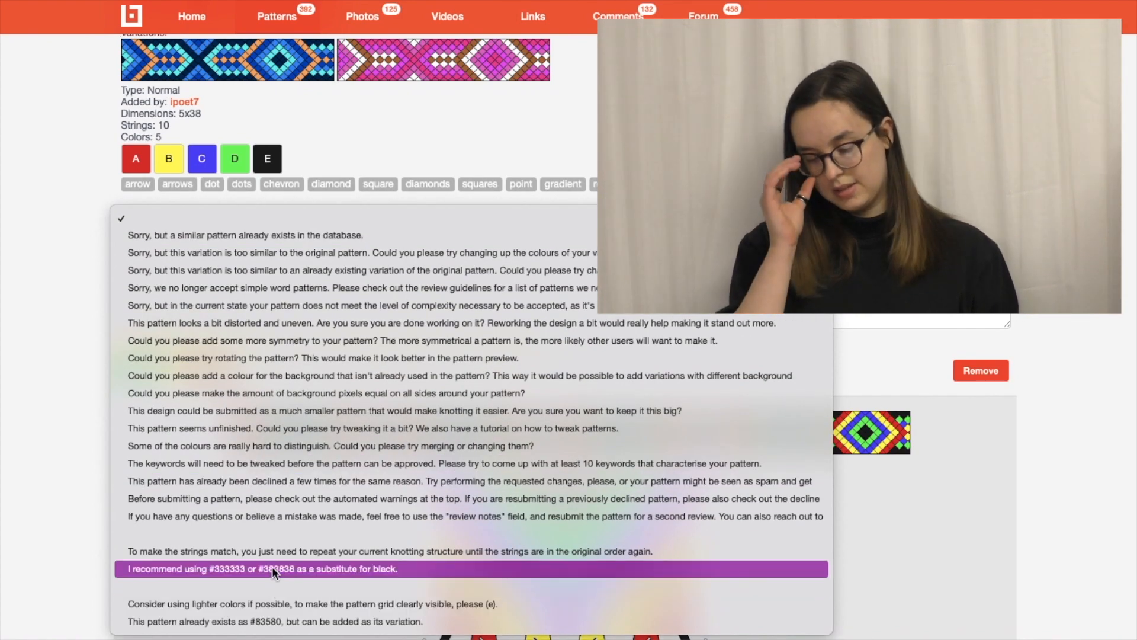
{"action": "left_click", "coordinate": [272, 566]}
{"action": "left_click", "coordinate": [204, 373]}
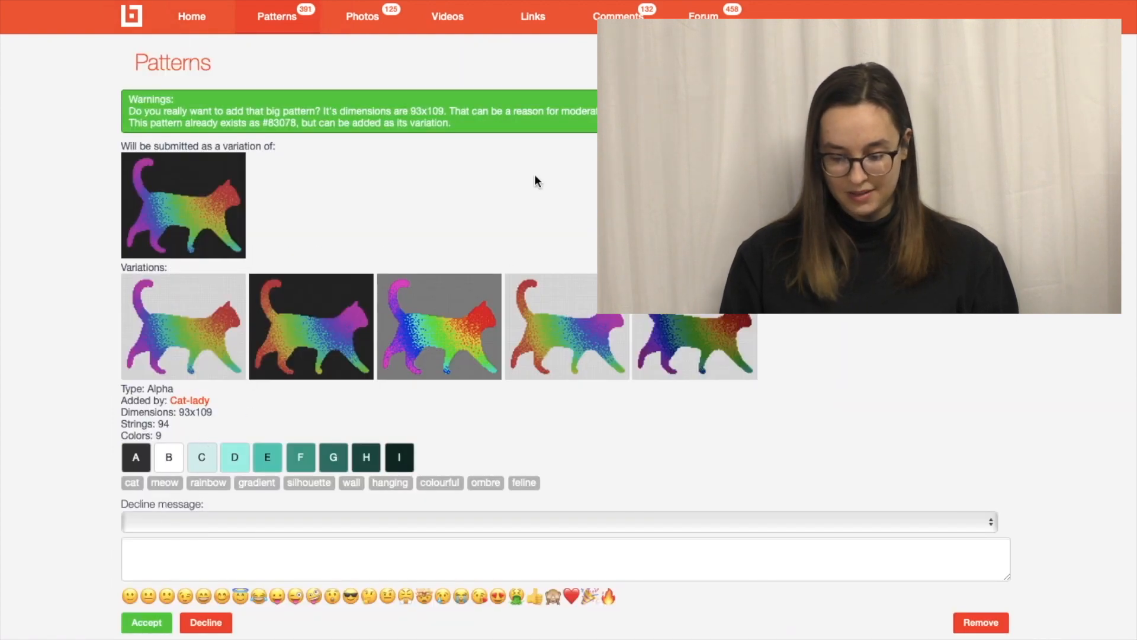
- Inspect the color gradient of the 93x109 cat silhouette pattern and compare it with original #83078 and its variations
{"action": "scroll", "coordinate": [496, 287], "scroll_direction": "down", "scroll_amount": 12}
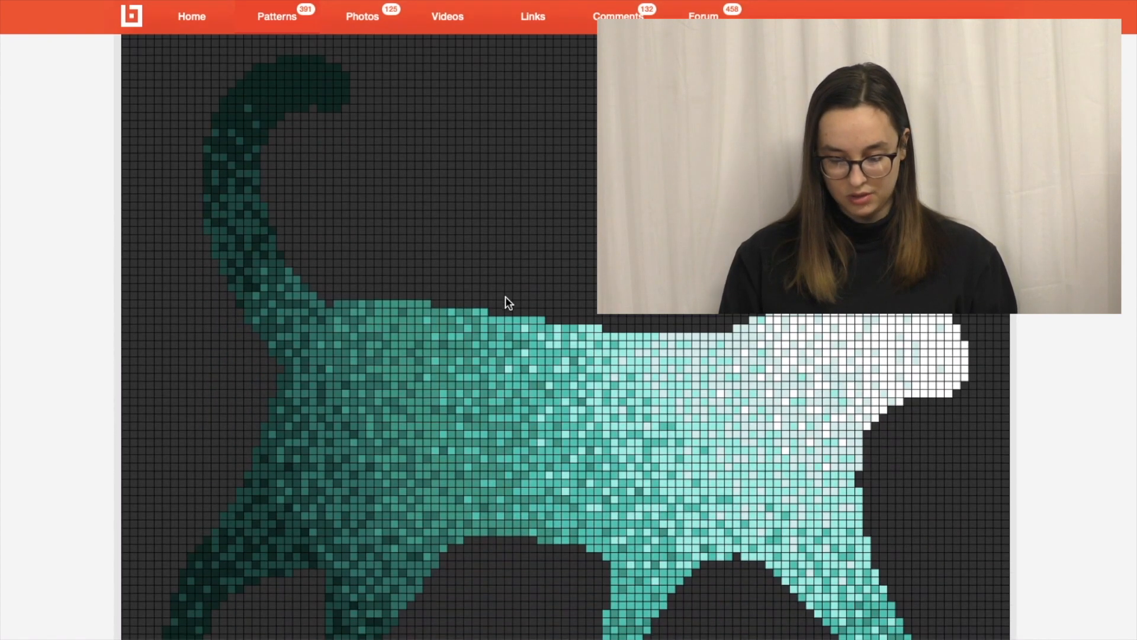
{"action": "scroll", "coordinate": [505, 297], "scroll_direction": "down", "scroll_amount": 3}
{"action": "scroll", "coordinate": [506, 296], "scroll_direction": "up", "scroll_amount": 15}
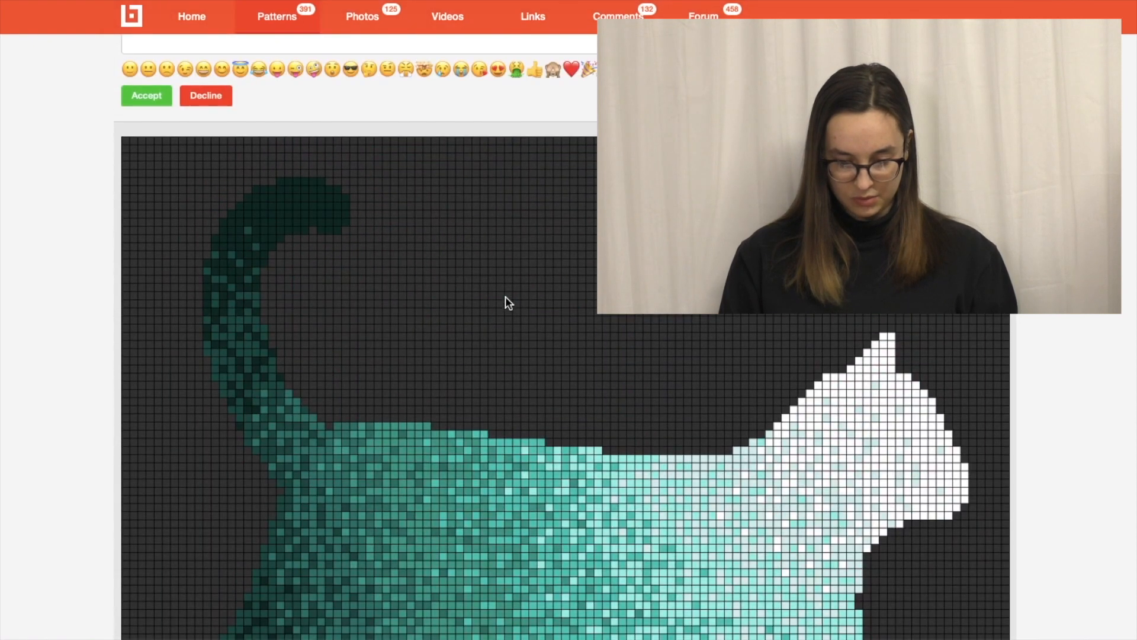
{"action": "scroll", "coordinate": [506, 297], "scroll_direction": "down", "scroll_amount": 8}
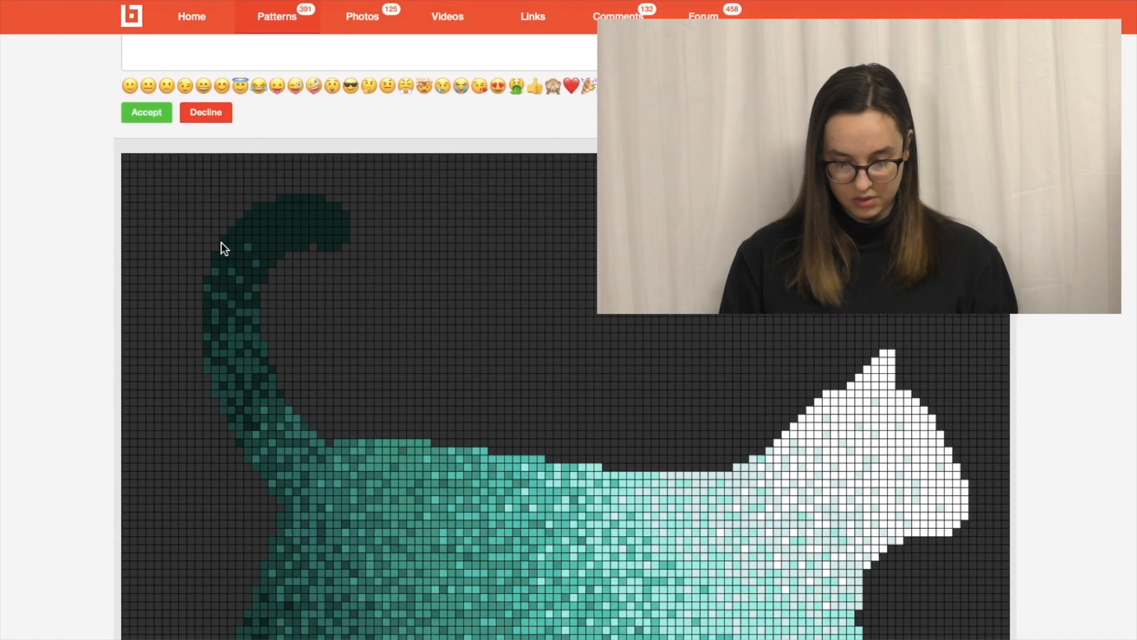
{"action": "scroll", "coordinate": [222, 241], "scroll_direction": "up", "scroll_amount": 3}
{"action": "left_click", "coordinate": [153, 284]}
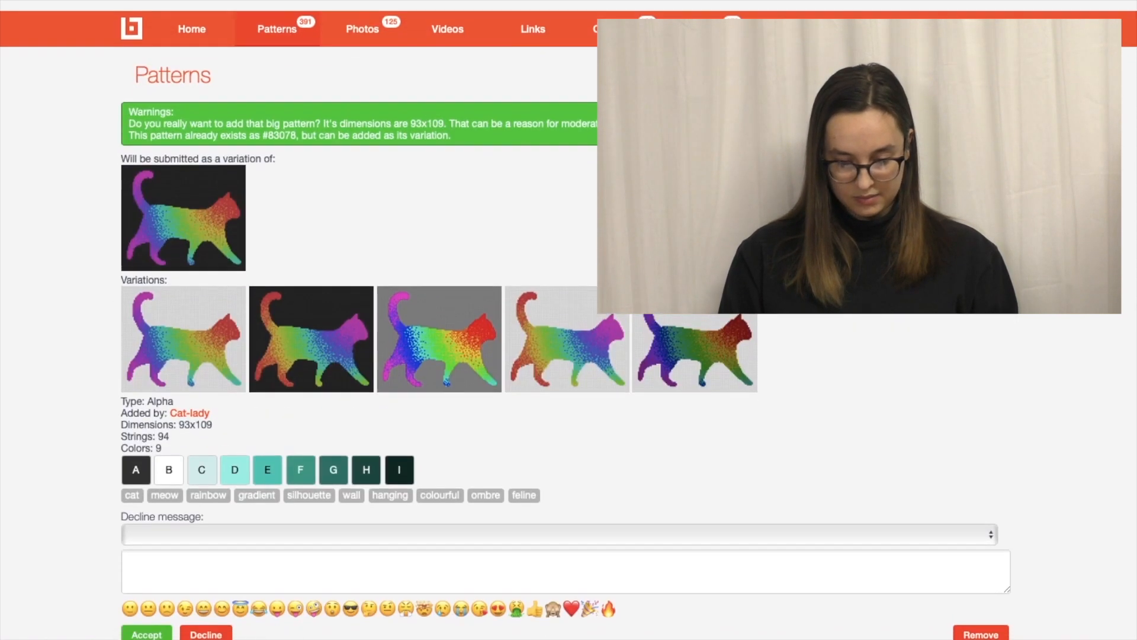
{"action": "scroll", "coordinate": [506, 355], "scroll_direction": "down", "scroll_amount": 5}
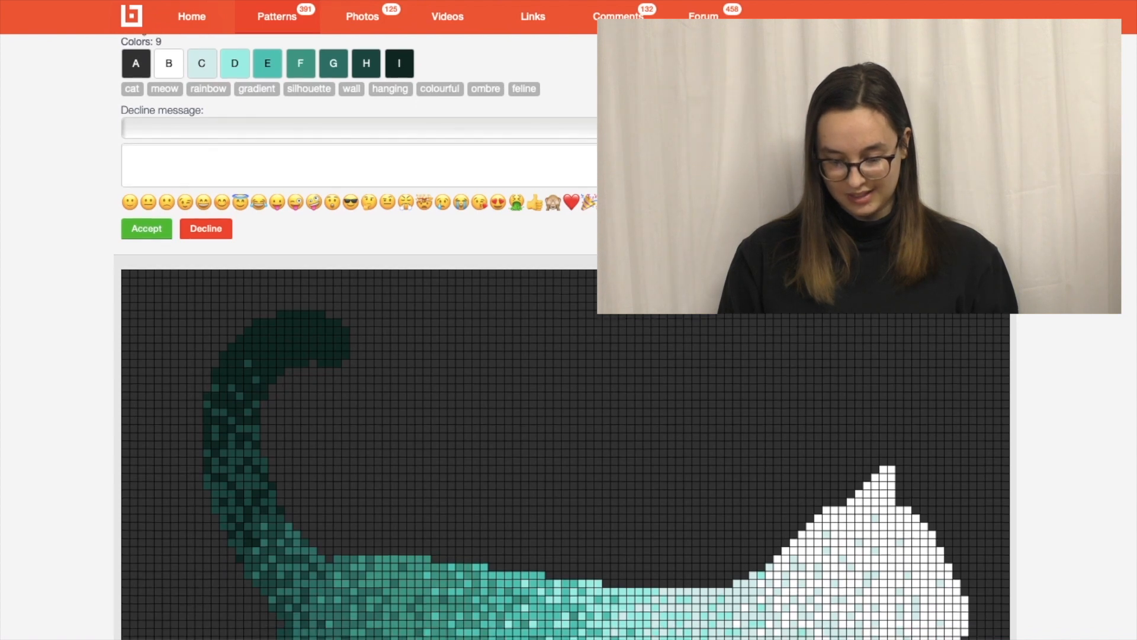
{"action": "scroll", "coordinate": [561, 337], "scroll_direction": "down", "scroll_amount": 2}
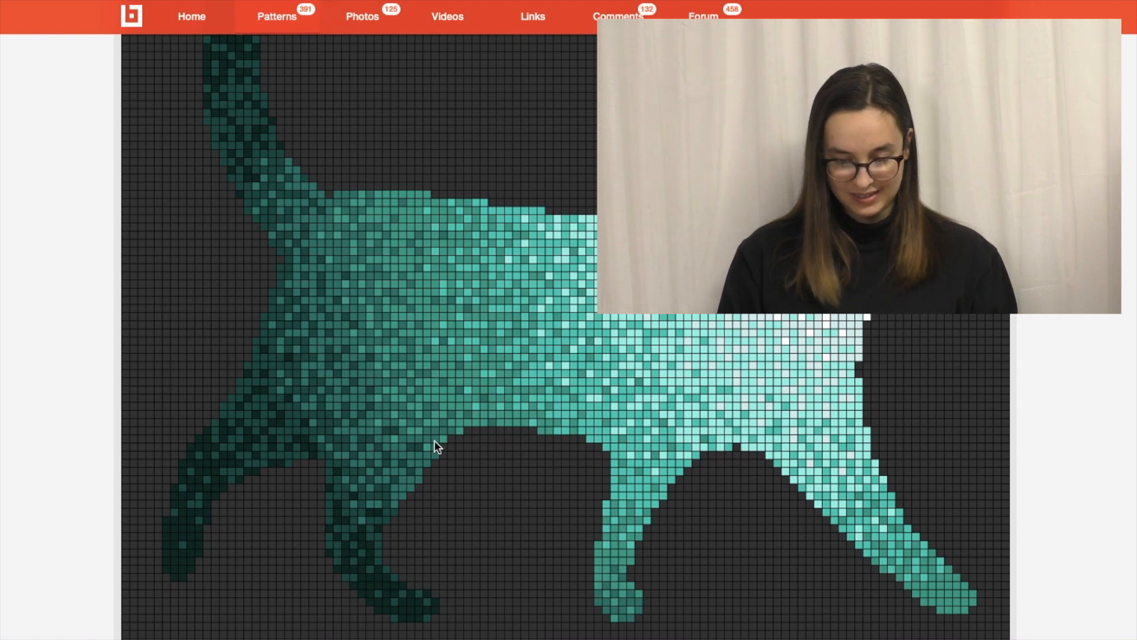
{"action": "scroll", "coordinate": [485, 369], "scroll_direction": "up", "scroll_amount": 7}
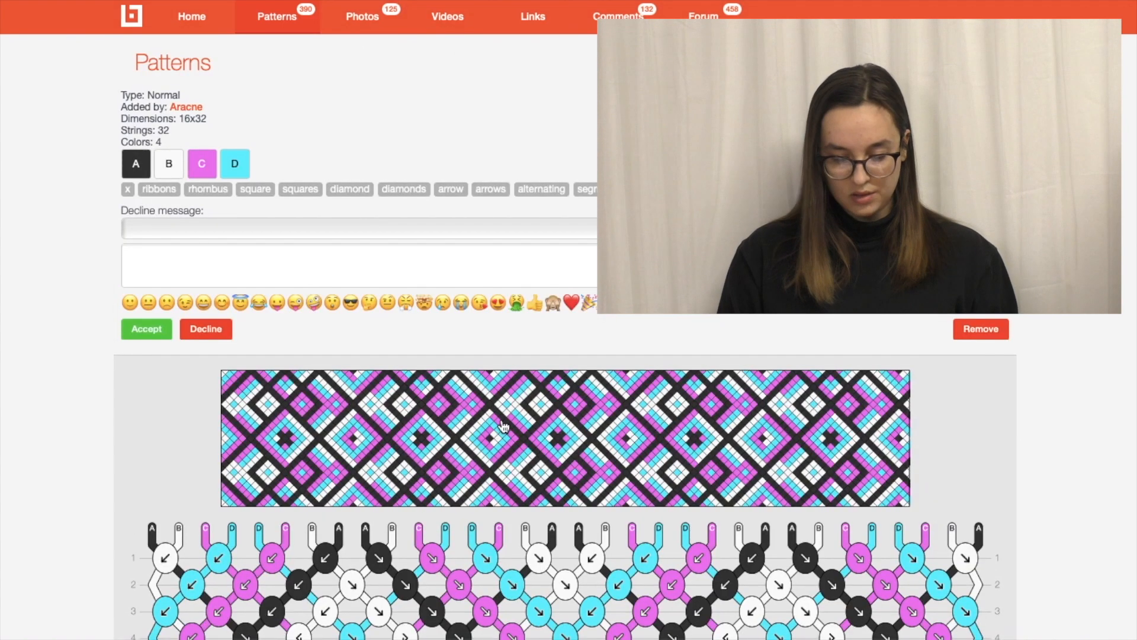
- Check the preview and all 32 knot rows of the 16x32 four-color diamond pattern
{"action": "scroll", "coordinate": [478, 142], "scroll_direction": "down", "scroll_amount": 4}
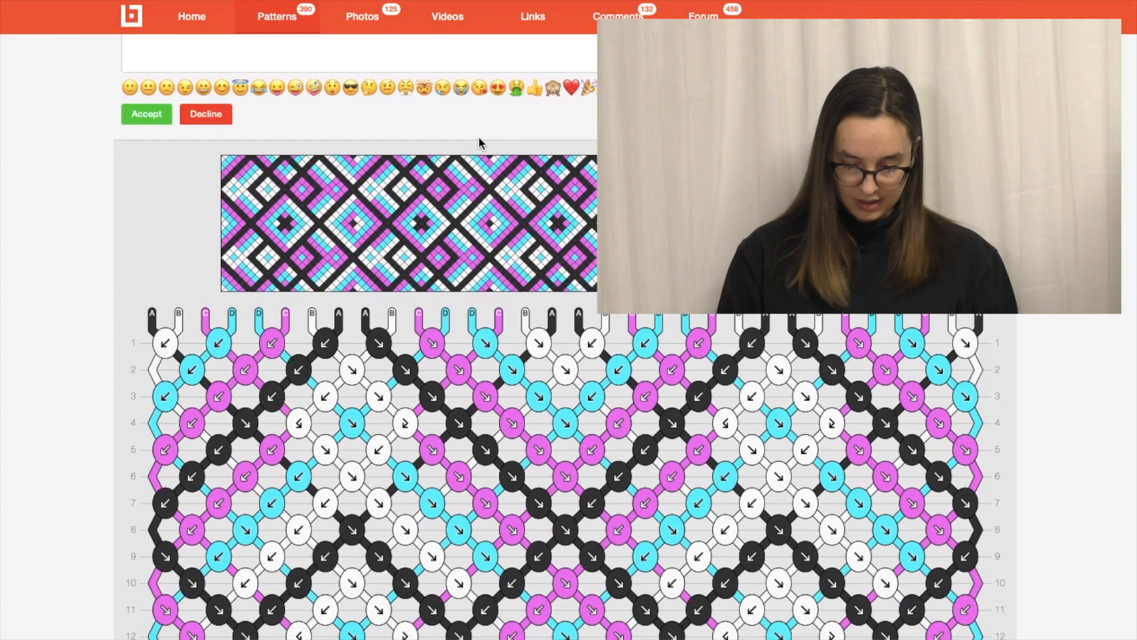
{"action": "scroll", "coordinate": [478, 141], "scroll_direction": "up", "scroll_amount": 3}
{"action": "scroll", "coordinate": [481, 216], "scroll_direction": "down", "scroll_amount": 1}
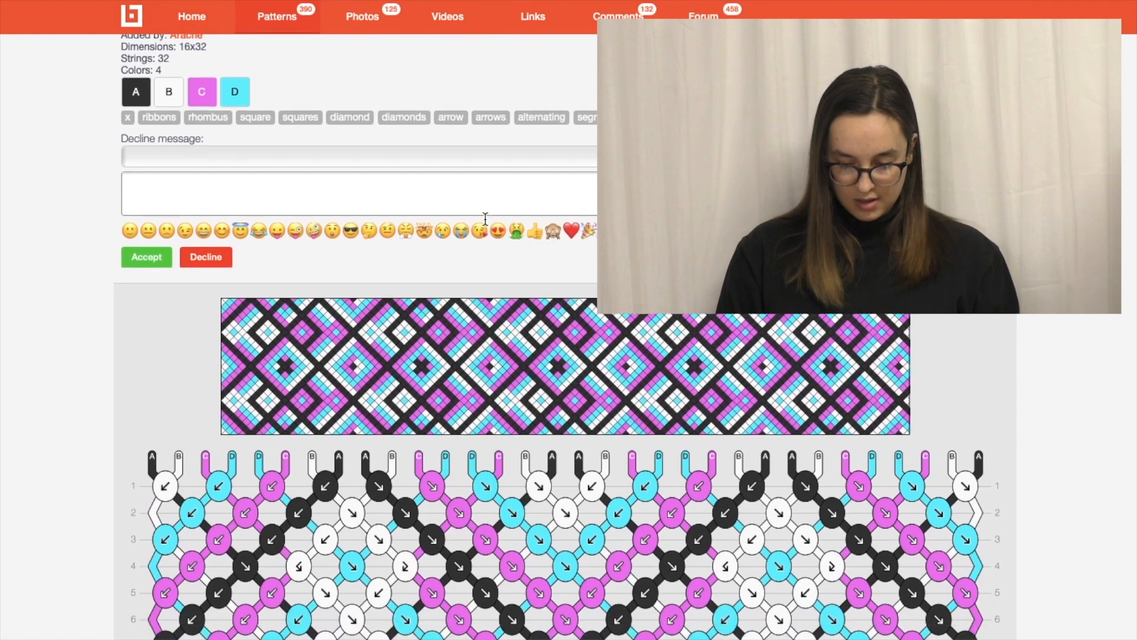
{"action": "scroll", "coordinate": [467, 303], "scroll_direction": "down", "scroll_amount": 9}
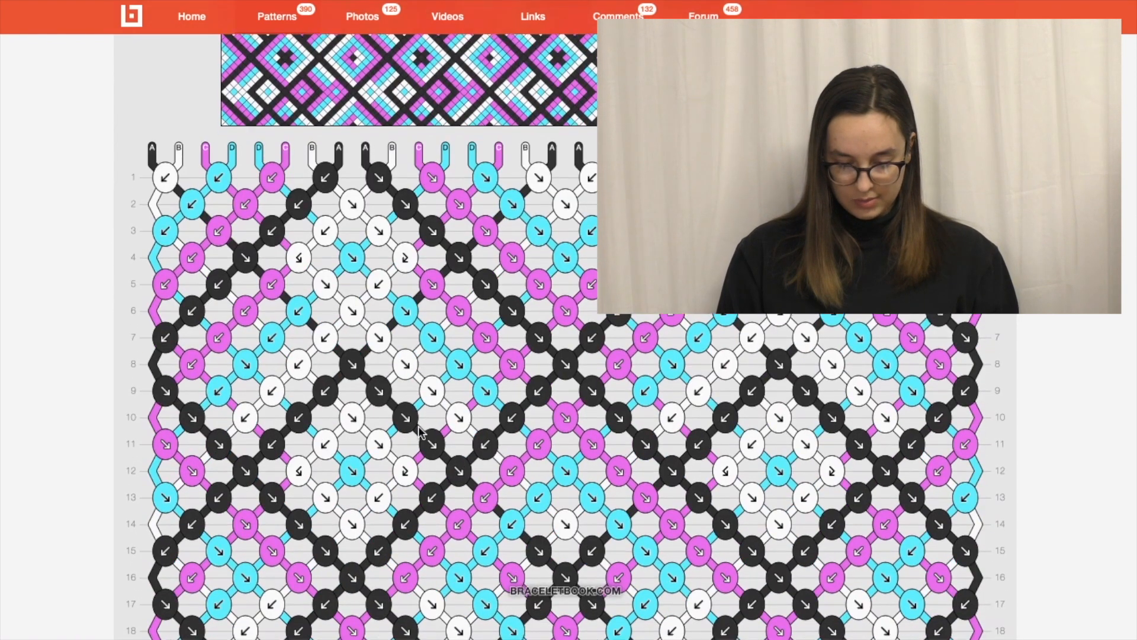
{"action": "scroll", "coordinate": [419, 431], "scroll_direction": "down", "scroll_amount": 1}
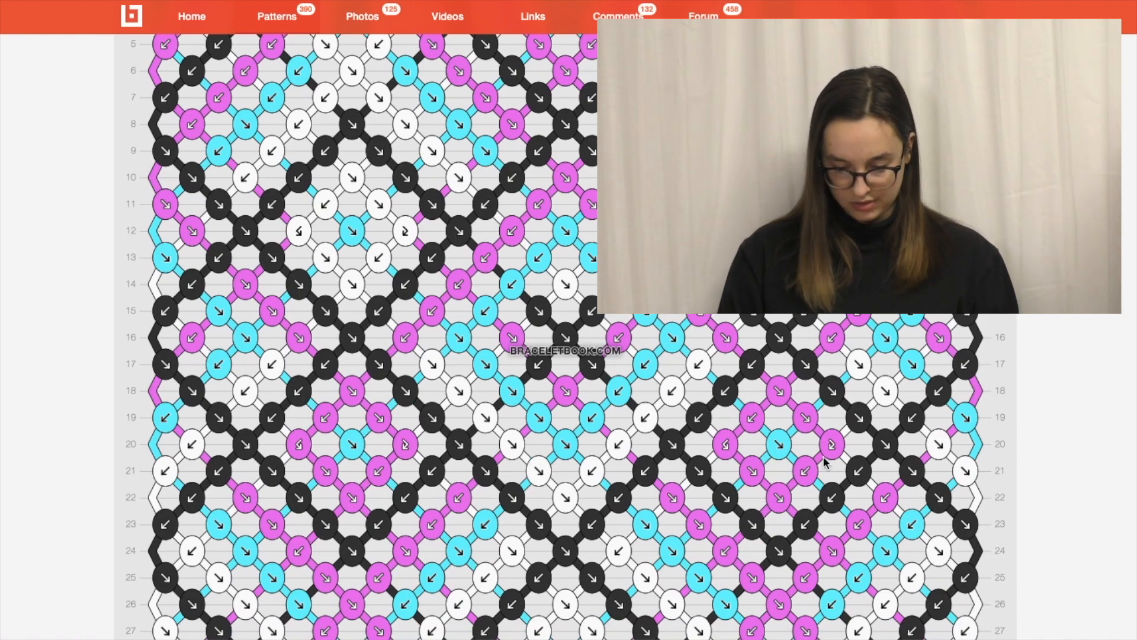
{"action": "scroll", "coordinate": [834, 456], "scroll_direction": "down", "scroll_amount": 5}
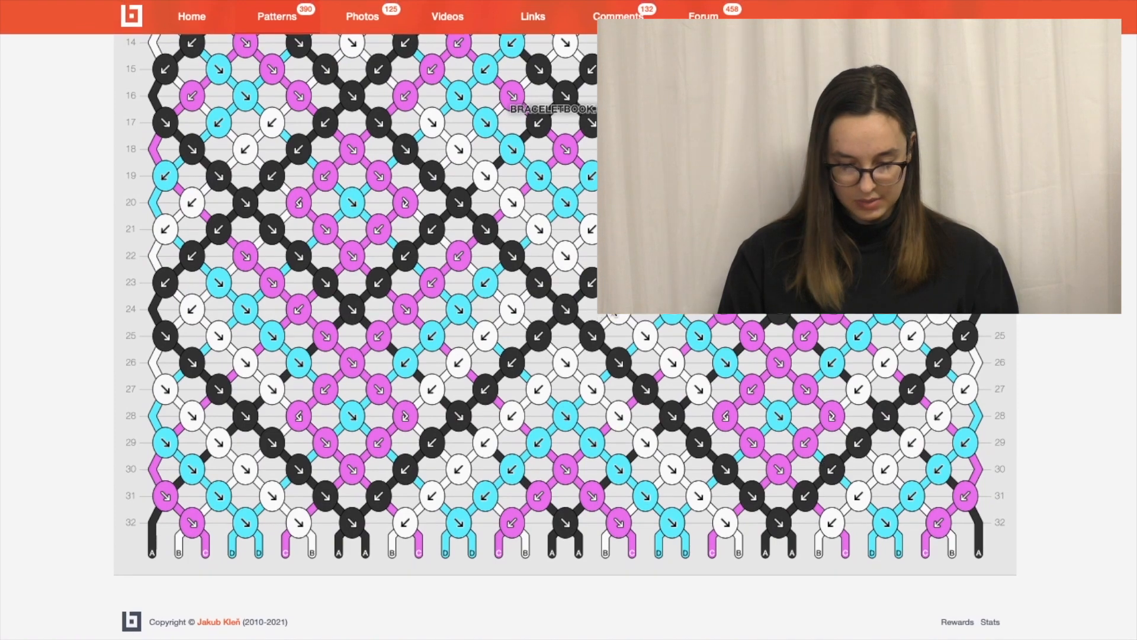
{"action": "scroll", "coordinate": [141, 394], "scroll_direction": "up", "scroll_amount": 20}
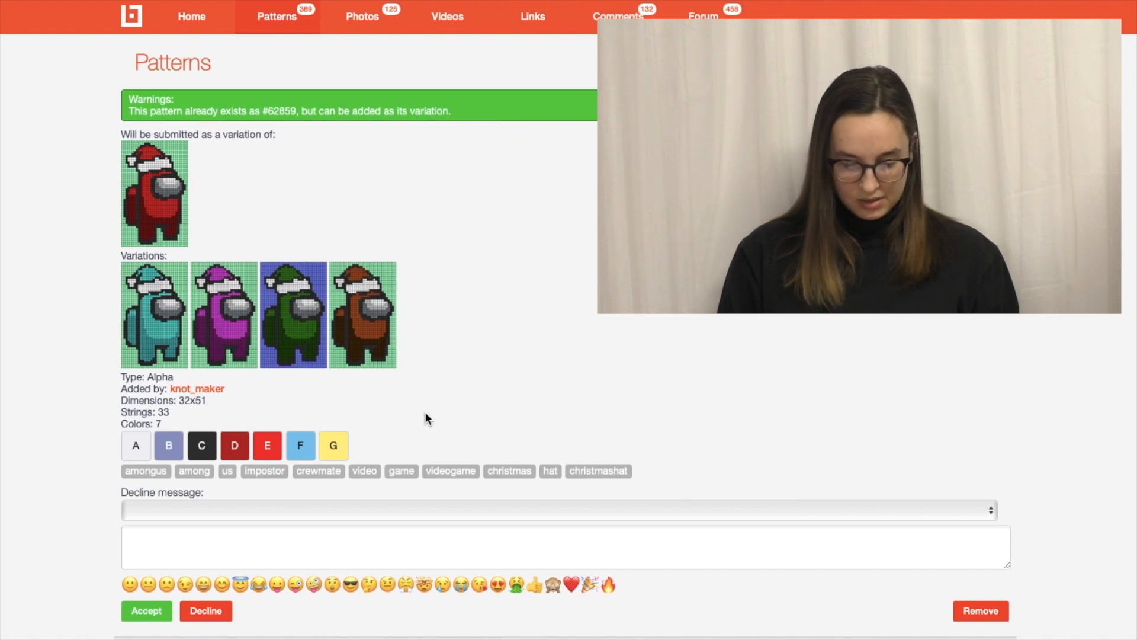
- Compare the 32x51 Among Us Christmas hat pattern with original #62859 and its variations, and accept it
{"action": "scroll", "coordinate": [425, 418], "scroll_direction": "down", "scroll_amount": 1}
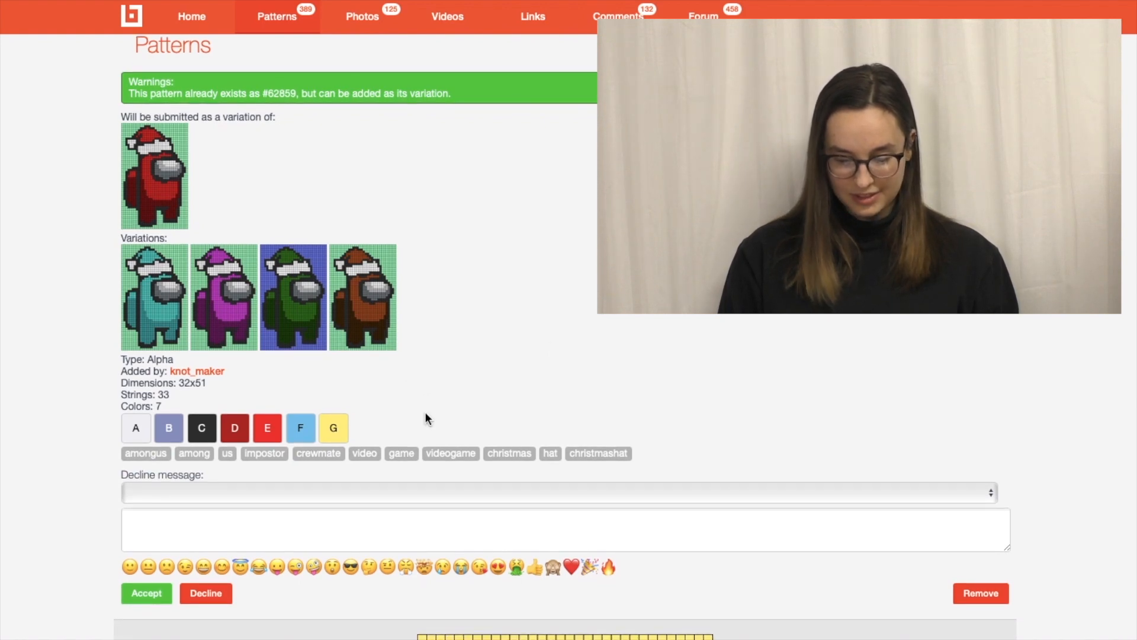
{"action": "scroll", "coordinate": [425, 418], "scroll_direction": "down", "scroll_amount": 10}
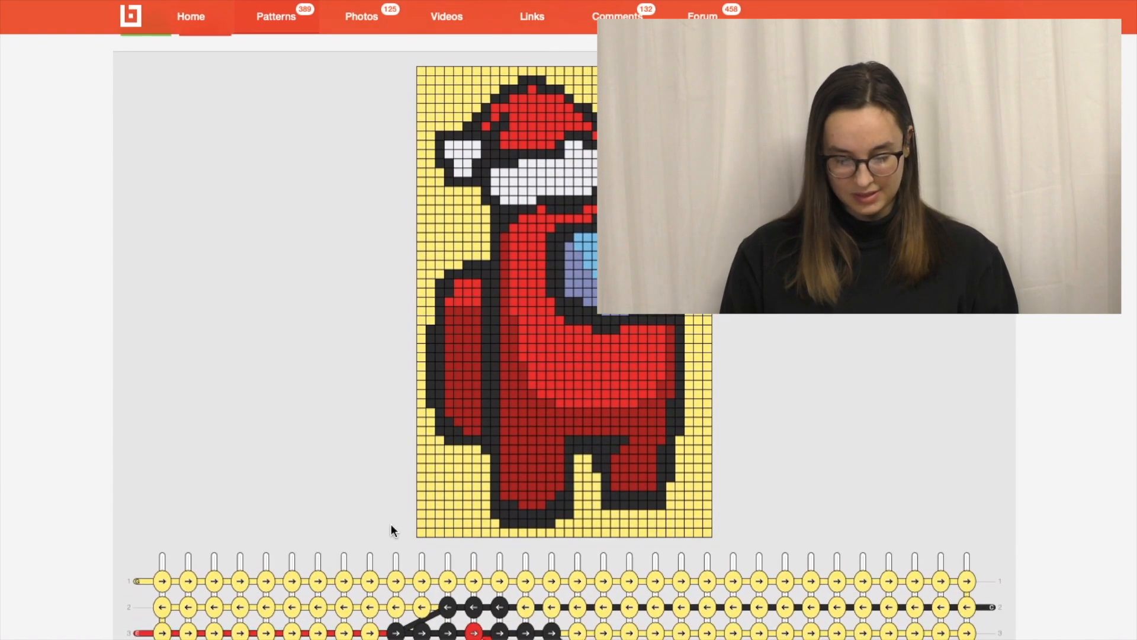
{"action": "scroll", "coordinate": [390, 524], "scroll_direction": "down", "scroll_amount": 4}
{"action": "scroll", "coordinate": [391, 523], "scroll_direction": "up", "scroll_amount": 14}
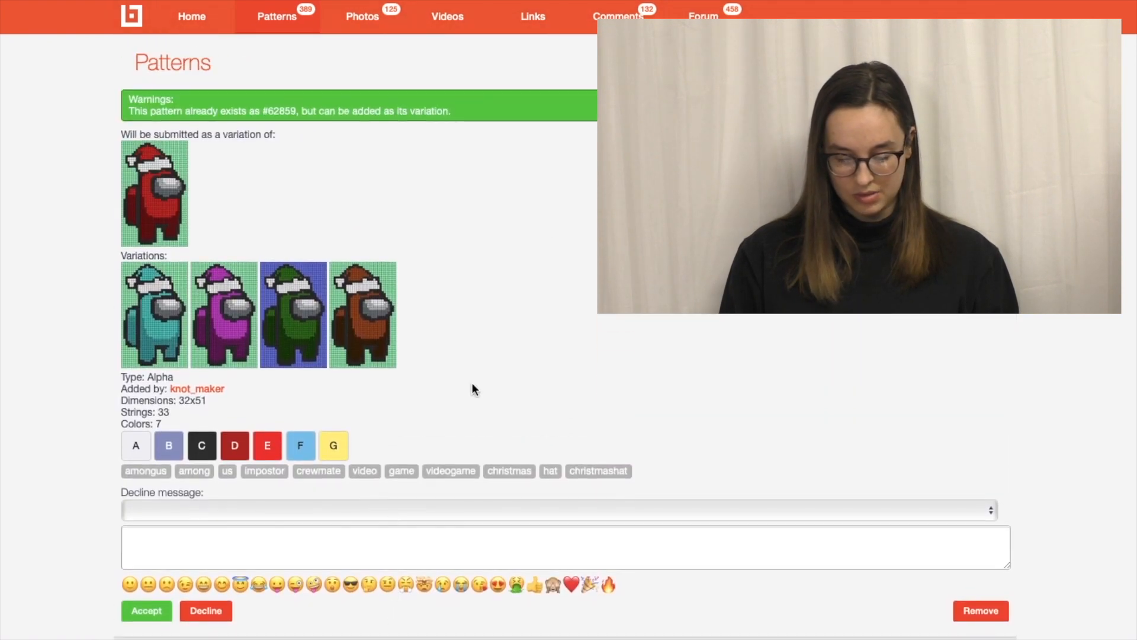
{"action": "scroll", "coordinate": [472, 385], "scroll_direction": "down", "scroll_amount": 5}
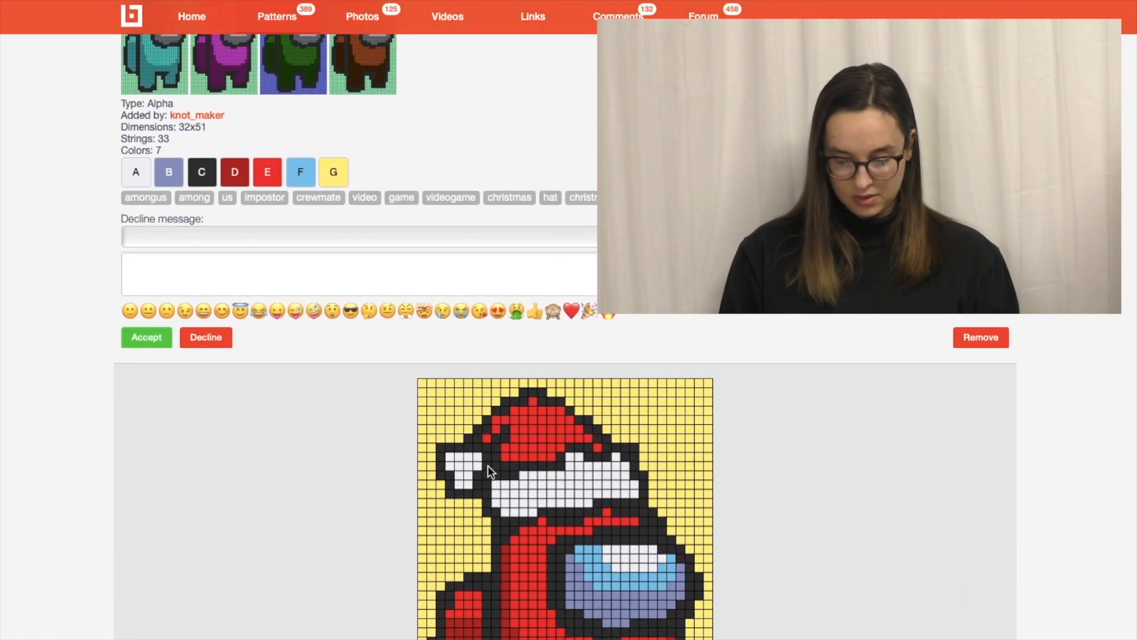
{"action": "scroll", "coordinate": [343, 458], "scroll_direction": "down", "scroll_amount": 5}
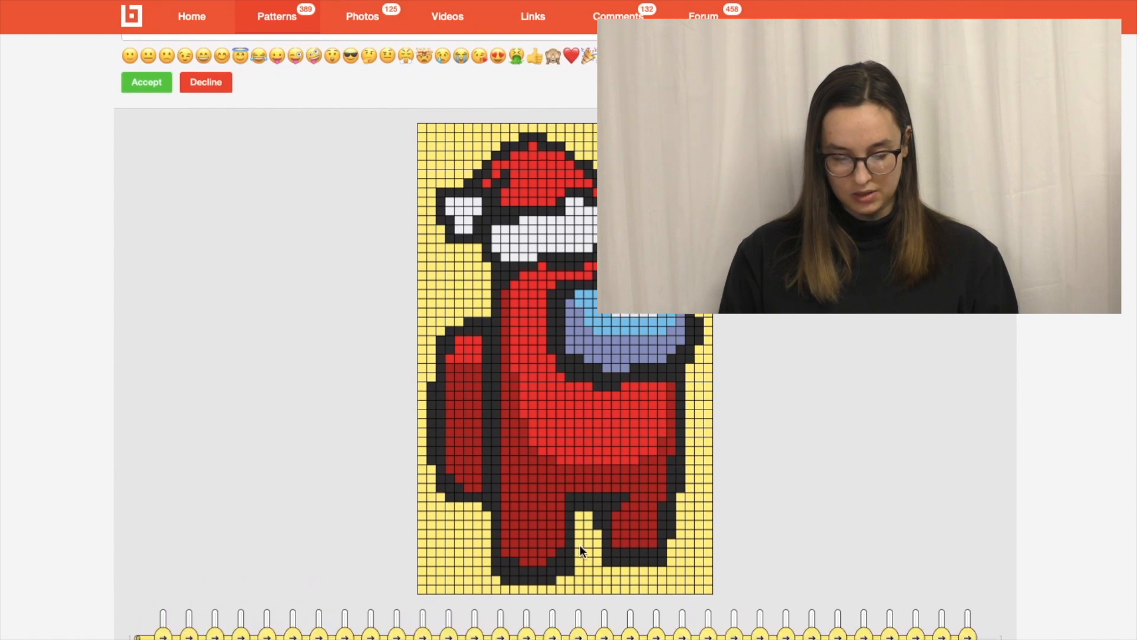
{"action": "scroll", "coordinate": [526, 485], "scroll_direction": "up", "scroll_amount": 9}
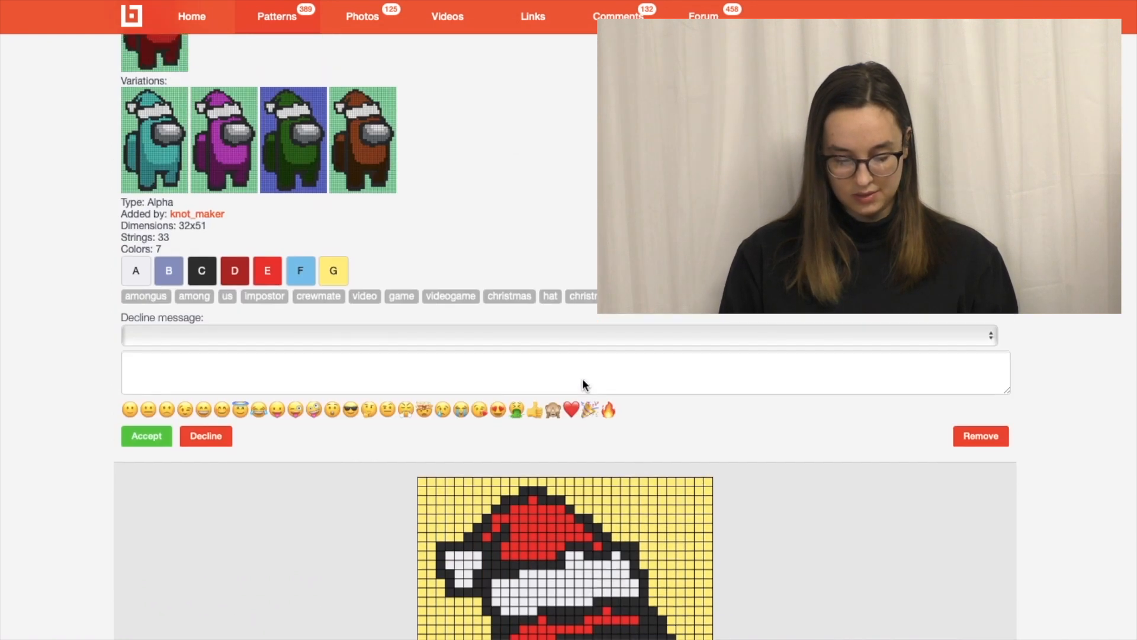
{"action": "scroll", "coordinate": [517, 247], "scroll_direction": "down", "scroll_amount": 3}
{"action": "scroll", "coordinate": [510, 442], "scroll_direction": "up", "scroll_amount": 5}
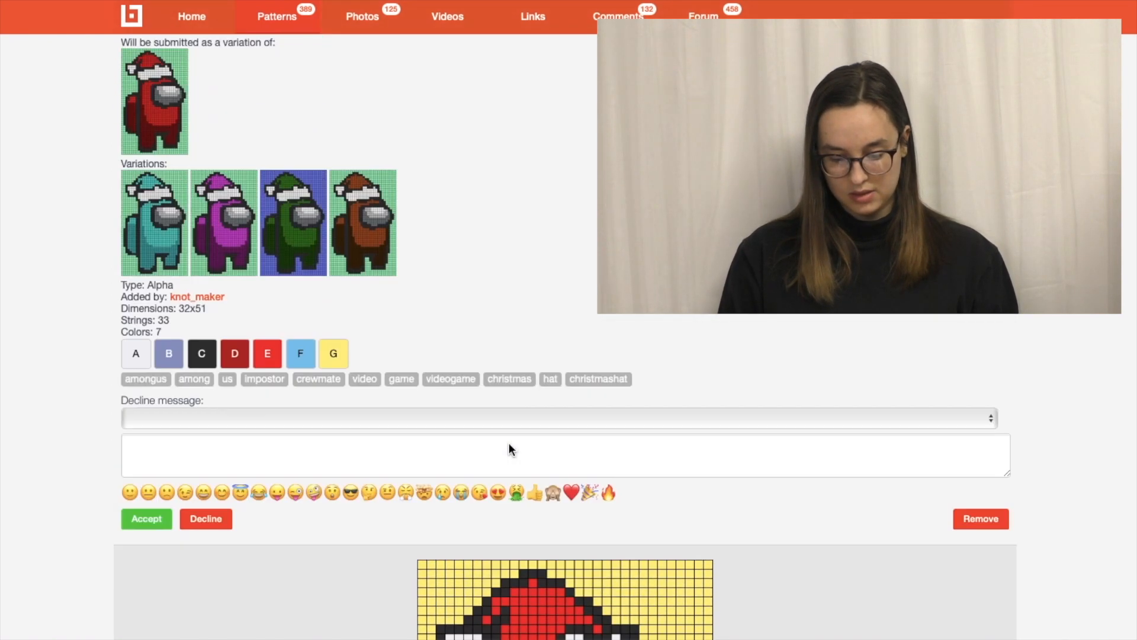
{"action": "left_click", "coordinate": [147, 610]}
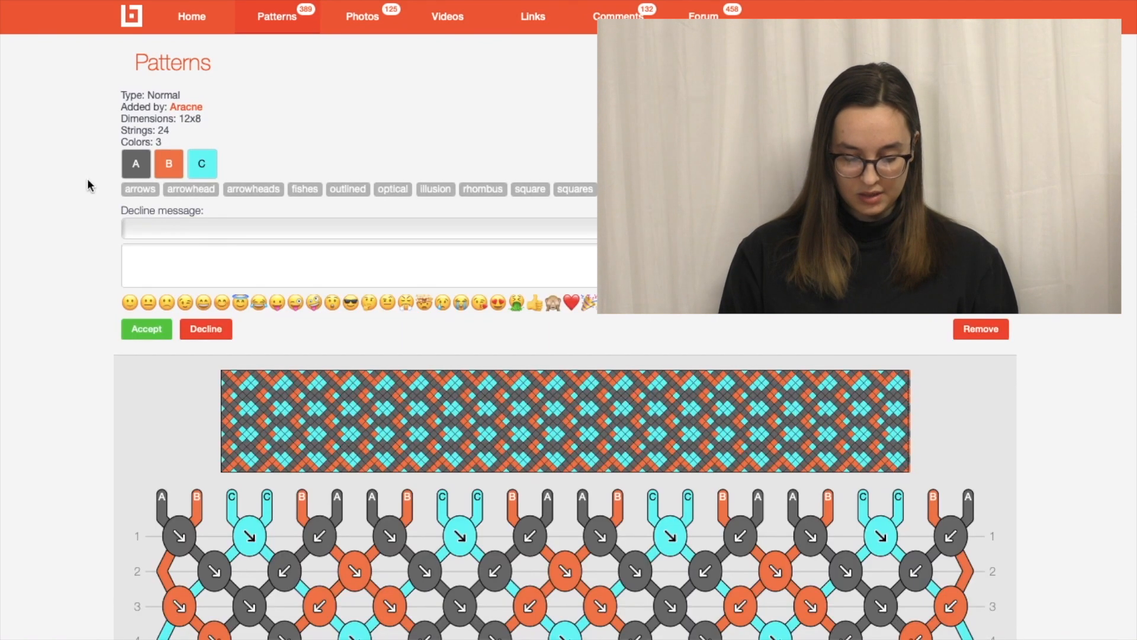
- Check the preview and knot rows of the 12x8 three-color arrowhead pattern
{"action": "scroll", "coordinate": [88, 401], "scroll_direction": "down", "scroll_amount": 3}
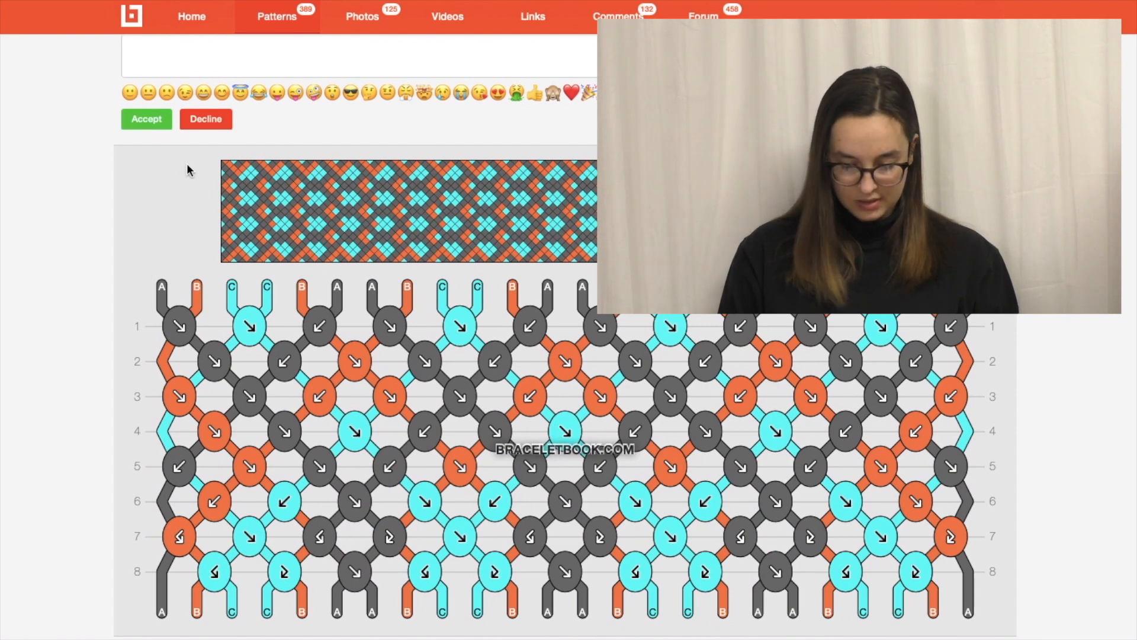
{"action": "scroll", "coordinate": [252, 251], "scroll_direction": "down", "scroll_amount": 1}
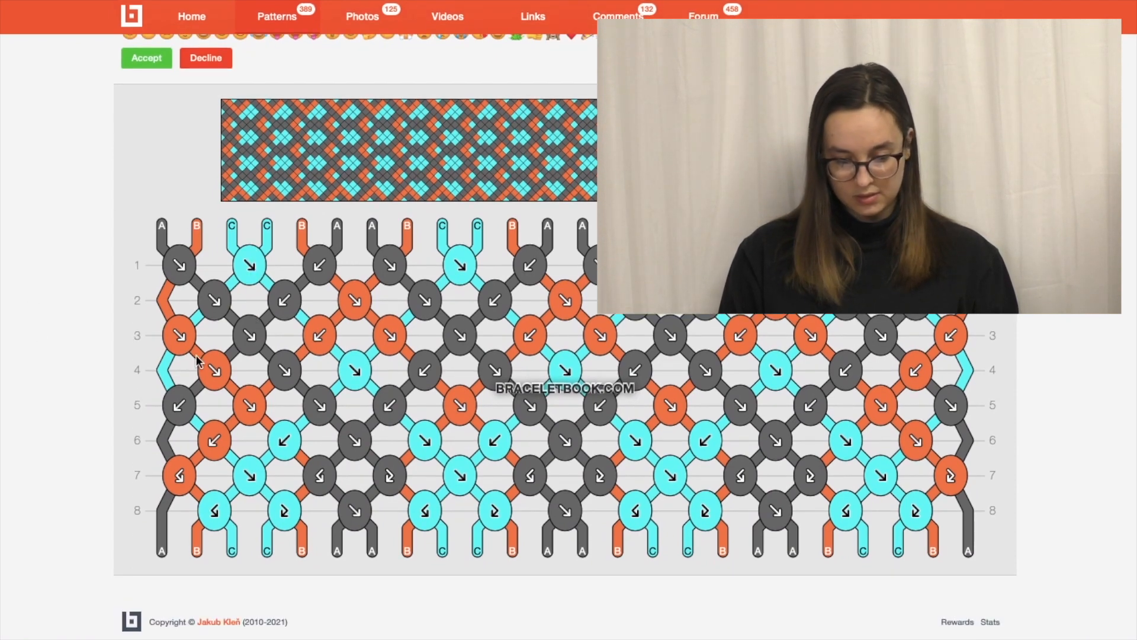